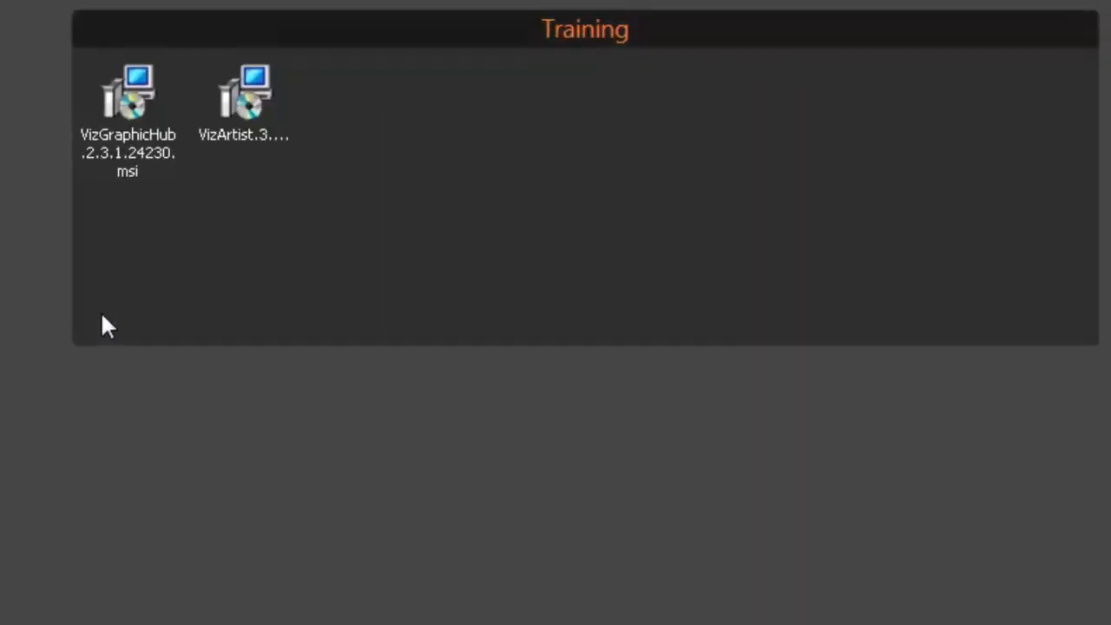
- Start the VizGraphicHub.2.3.1.24230.msi installer and move its setup window slightly higher on the desktop
click(258, 82)
click(133, 82)
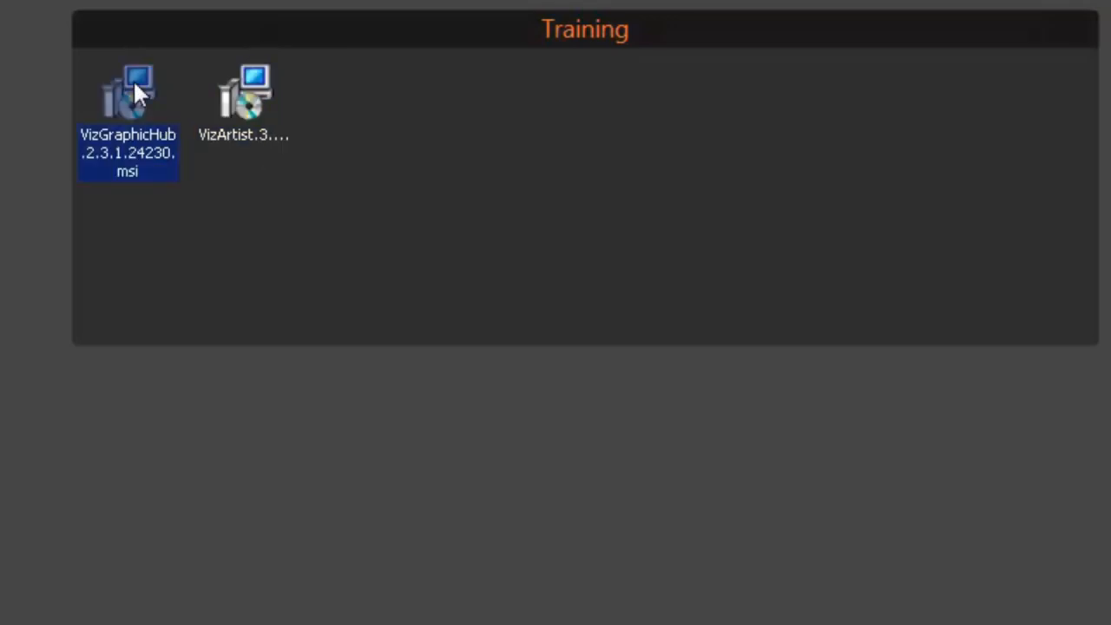
click(260, 77)
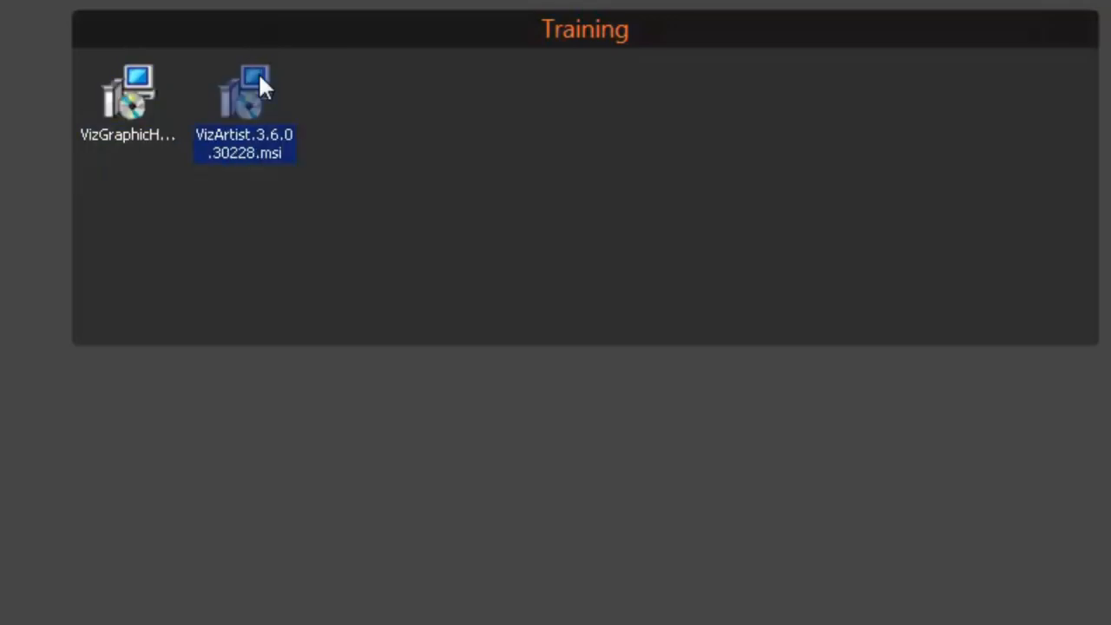
click(132, 81)
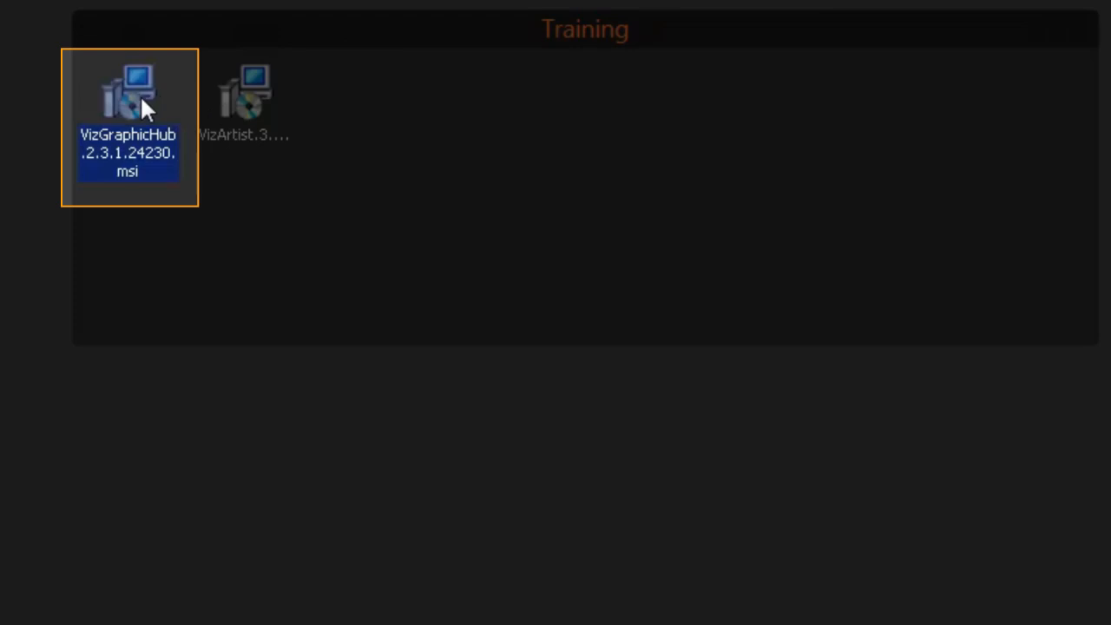
double_click(139, 95)
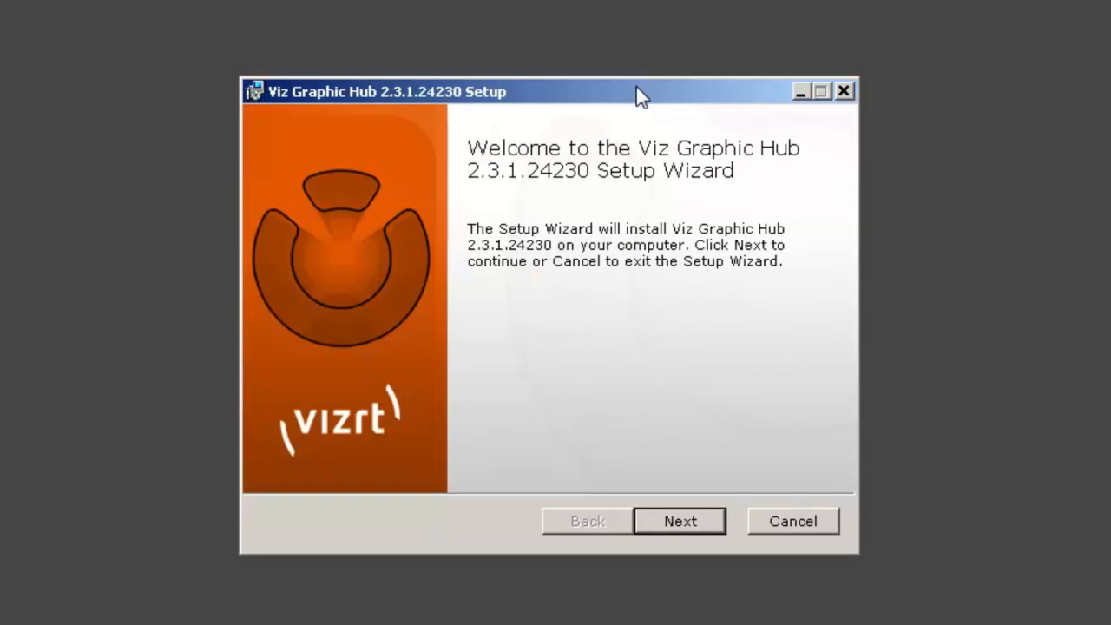
drag(636, 87, 636, 59)
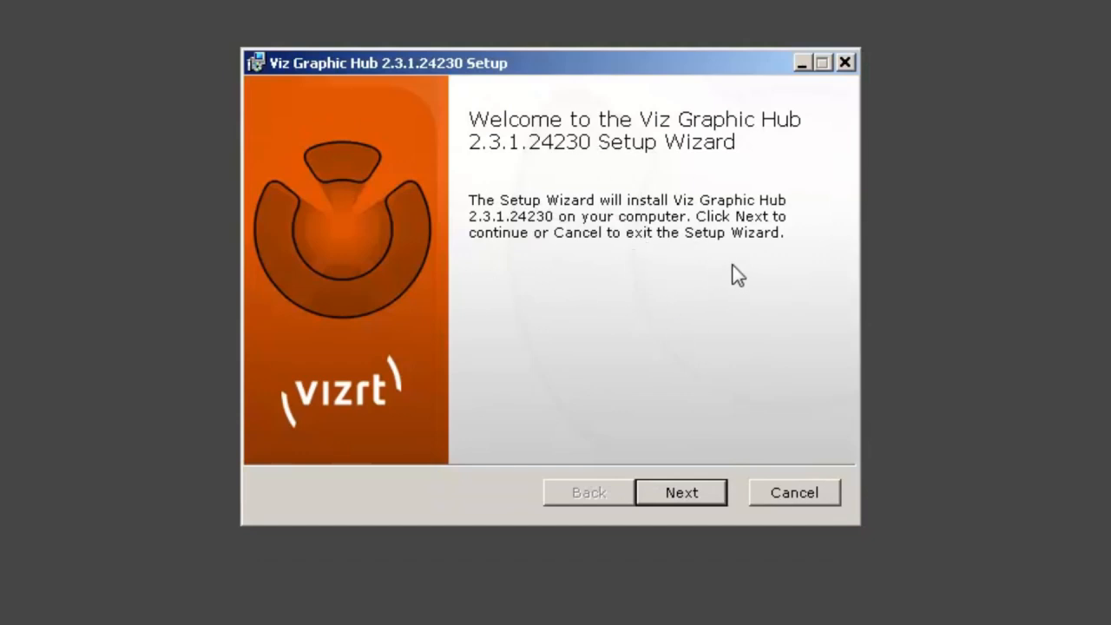
- Proceed past the welcome page, read the Viz Graphic Hub license agreement to its end and accept its terms
click(696, 494)
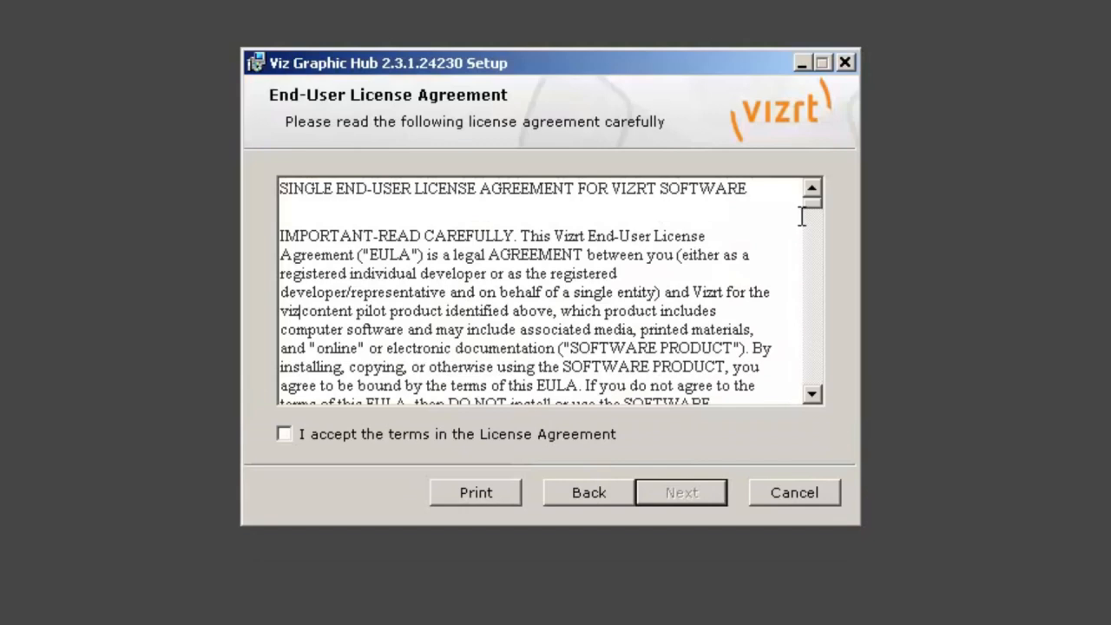
drag(816, 208, 796, 444)
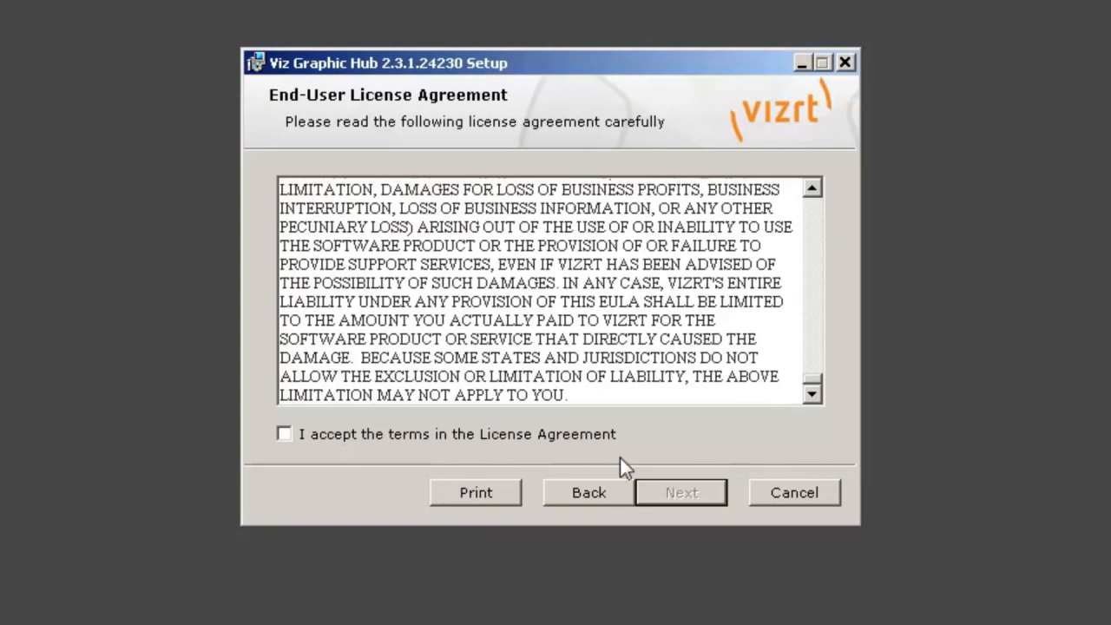
click(285, 434)
click(700, 492)
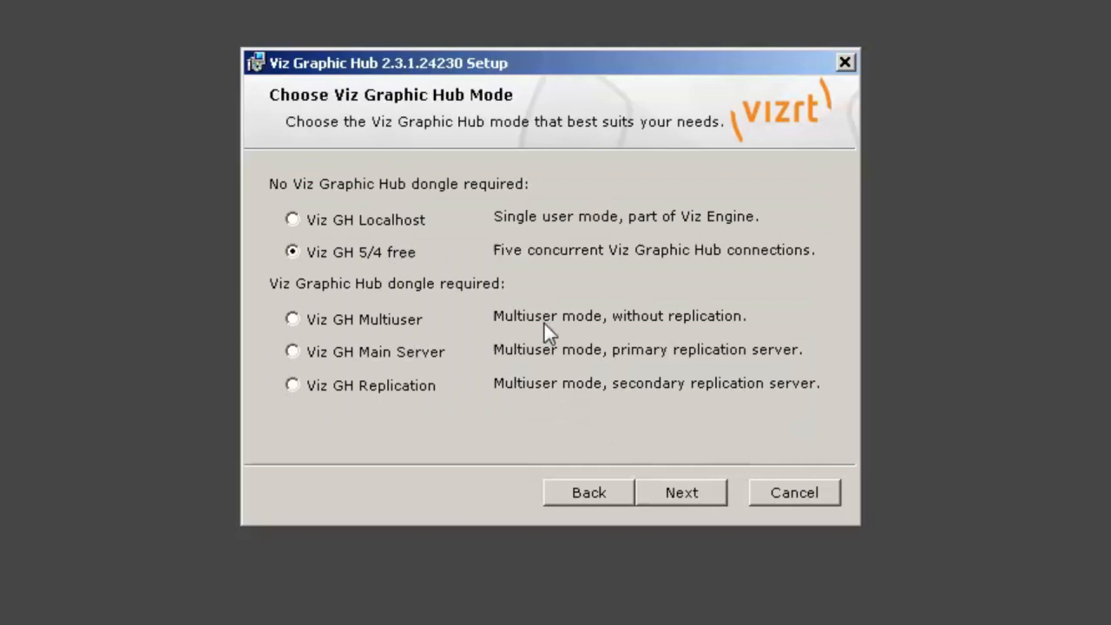
- Continue with the Viz GH 5/4 free mode and choose the Custom setup type
click(678, 488)
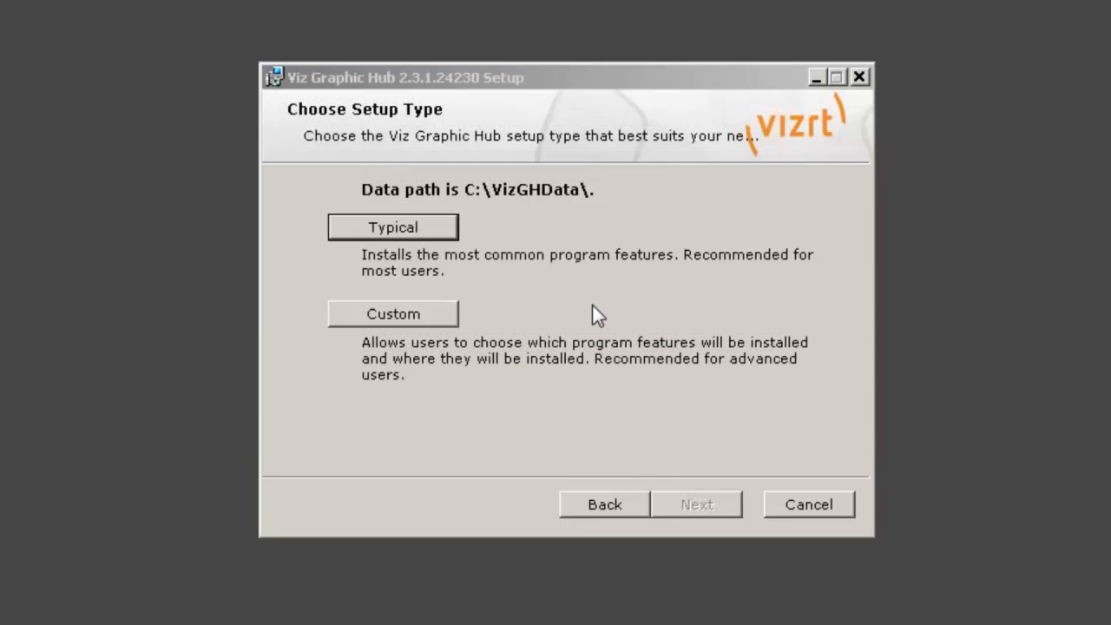
click(562, 81)
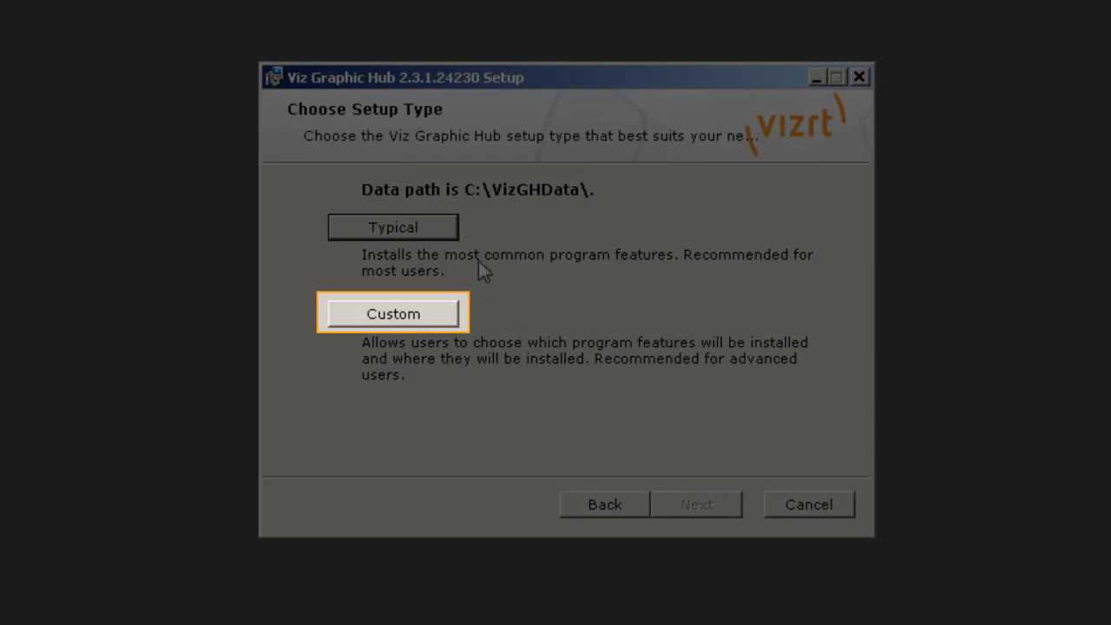
click(446, 316)
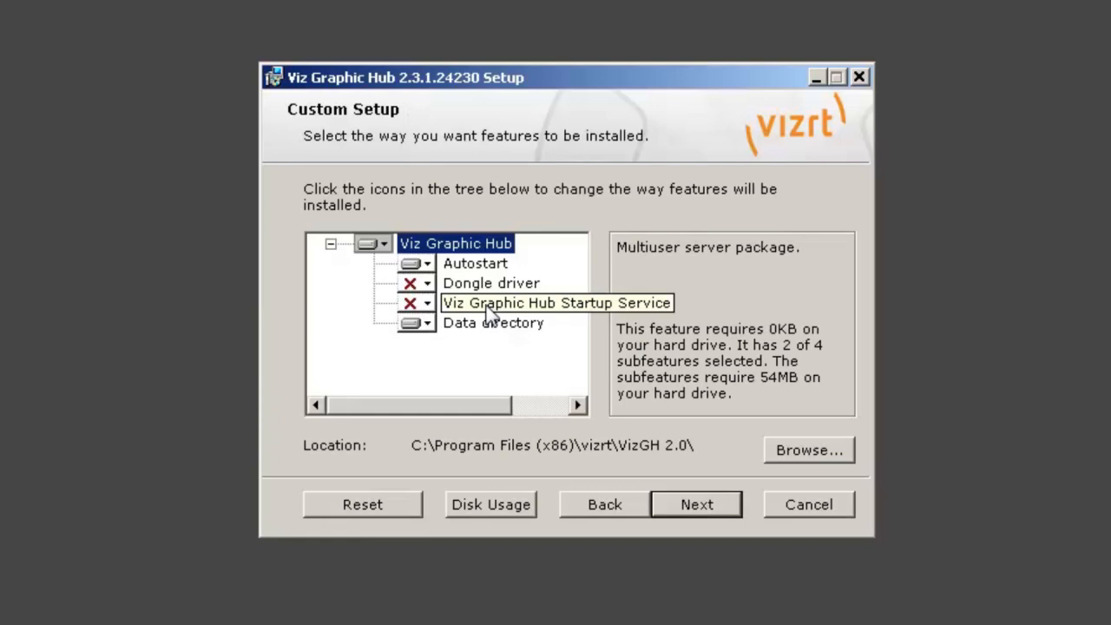
- Check the install options of the Viz Graphic Hub Startup Service feature and the destination folder of the Data directory
click(429, 304)
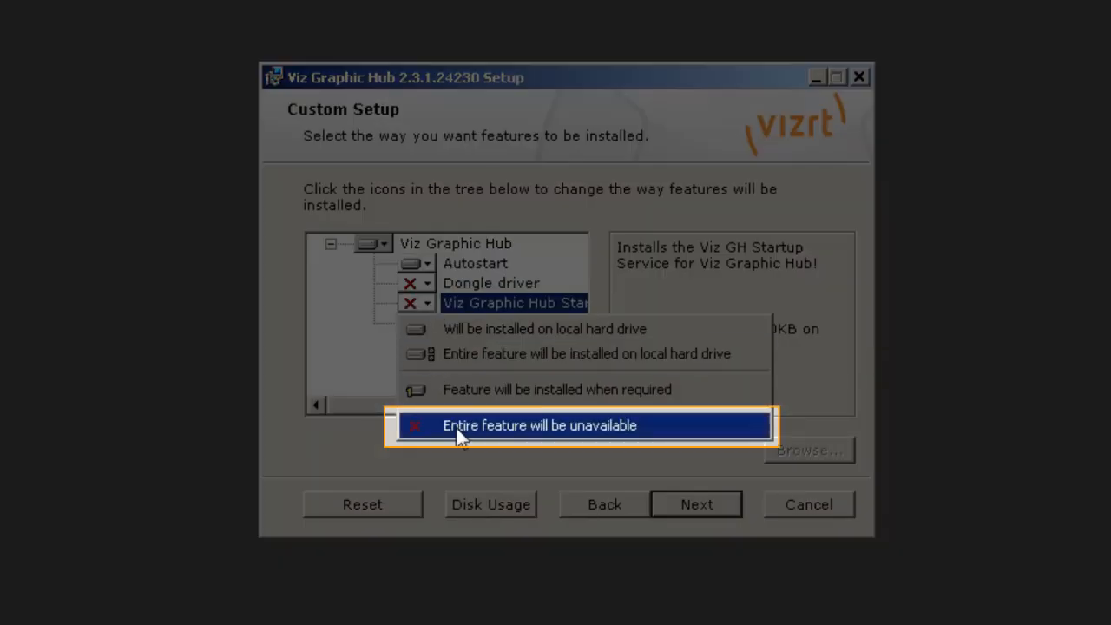
click(623, 284)
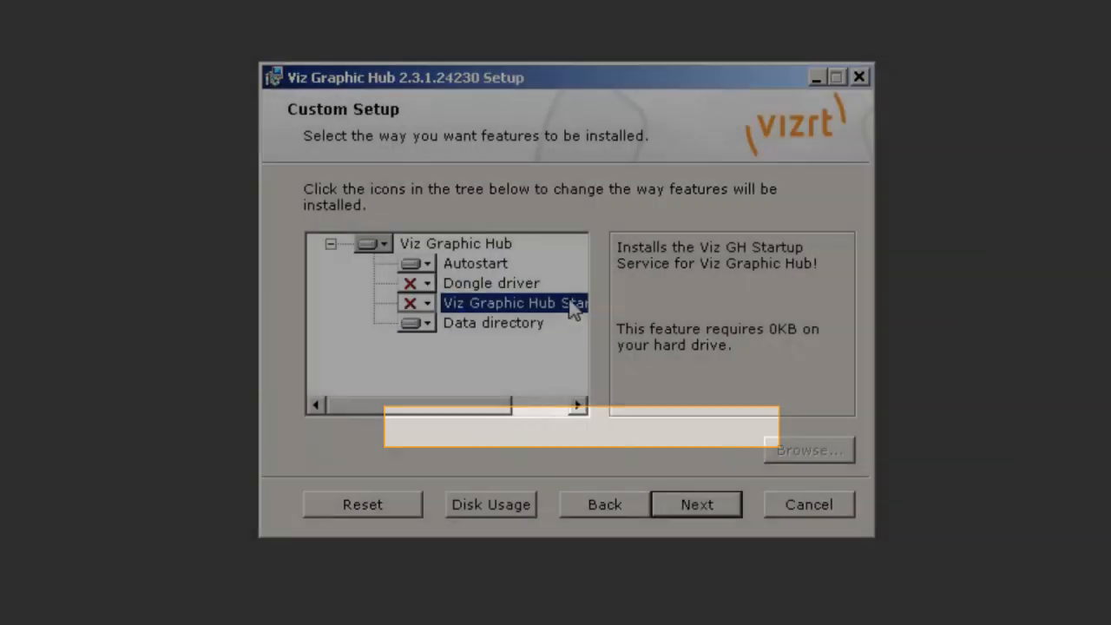
click(497, 332)
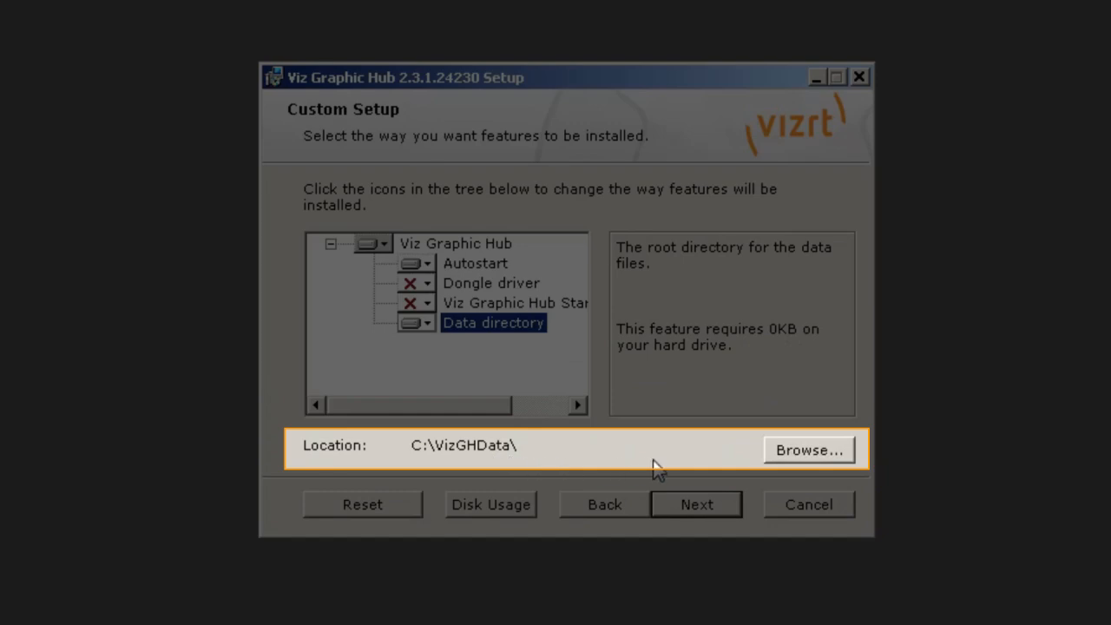
click(799, 452)
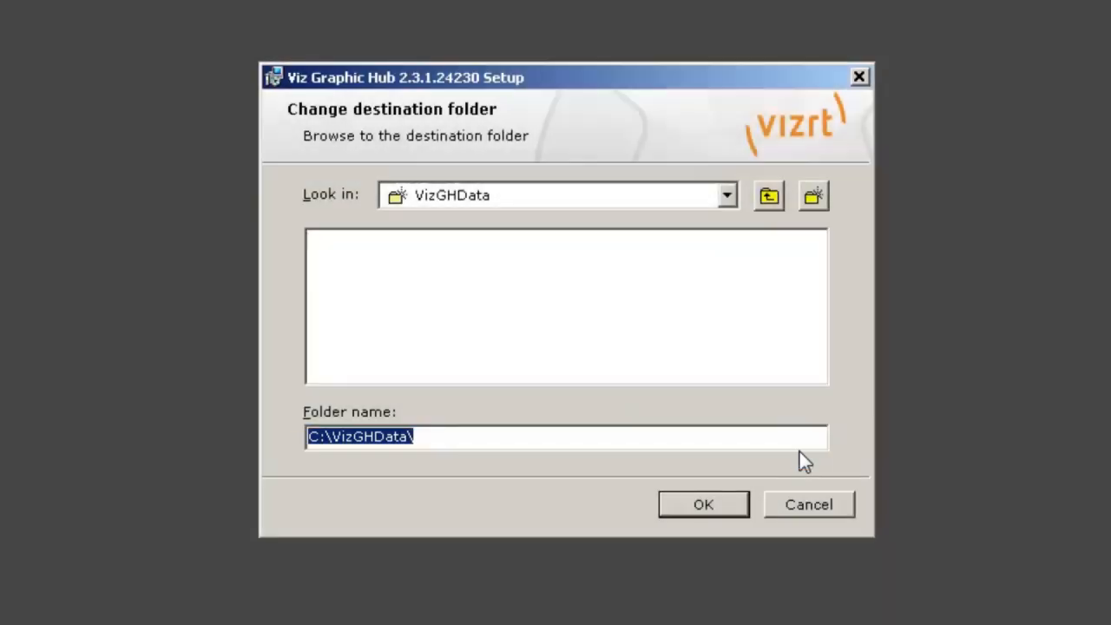
click(799, 497)
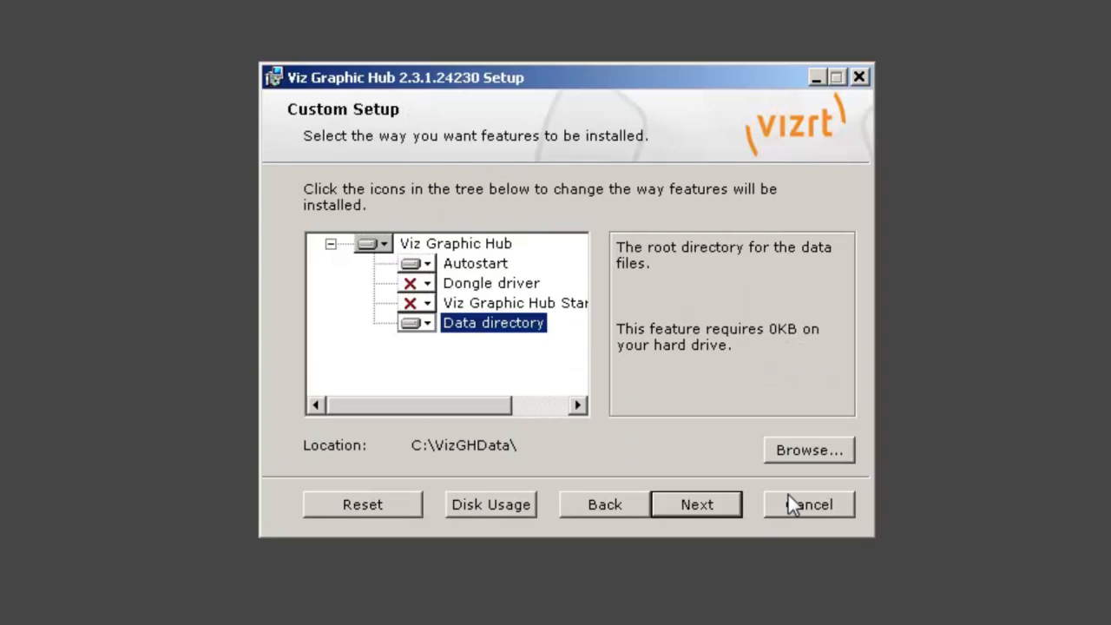
- Install Viz Graphic Hub with the selected custom features and finish the setup wizard
click(710, 503)
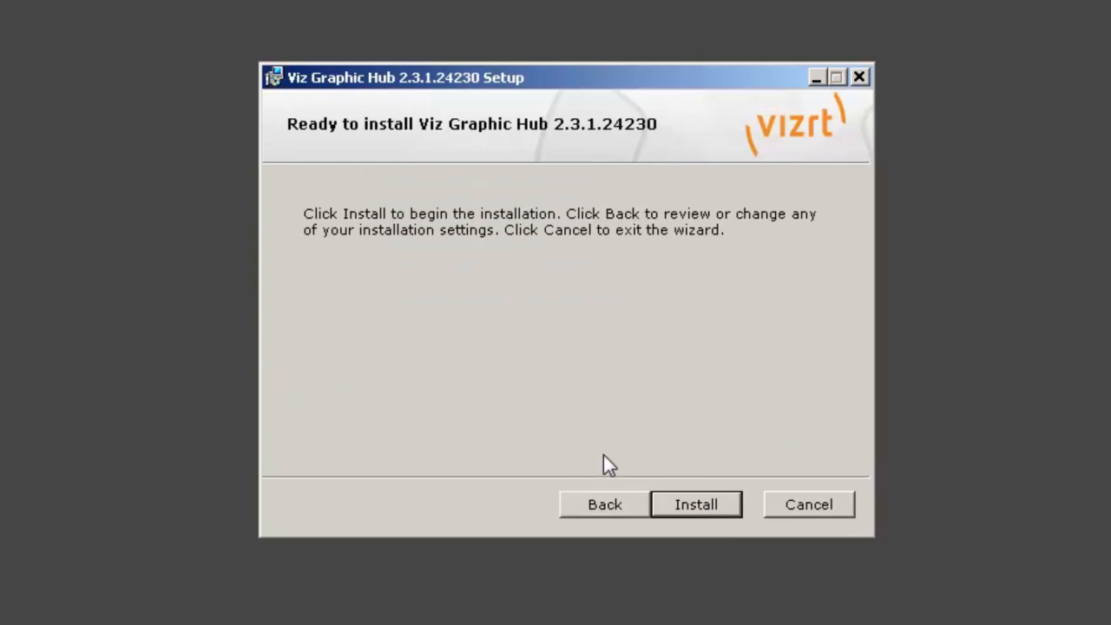
click(689, 509)
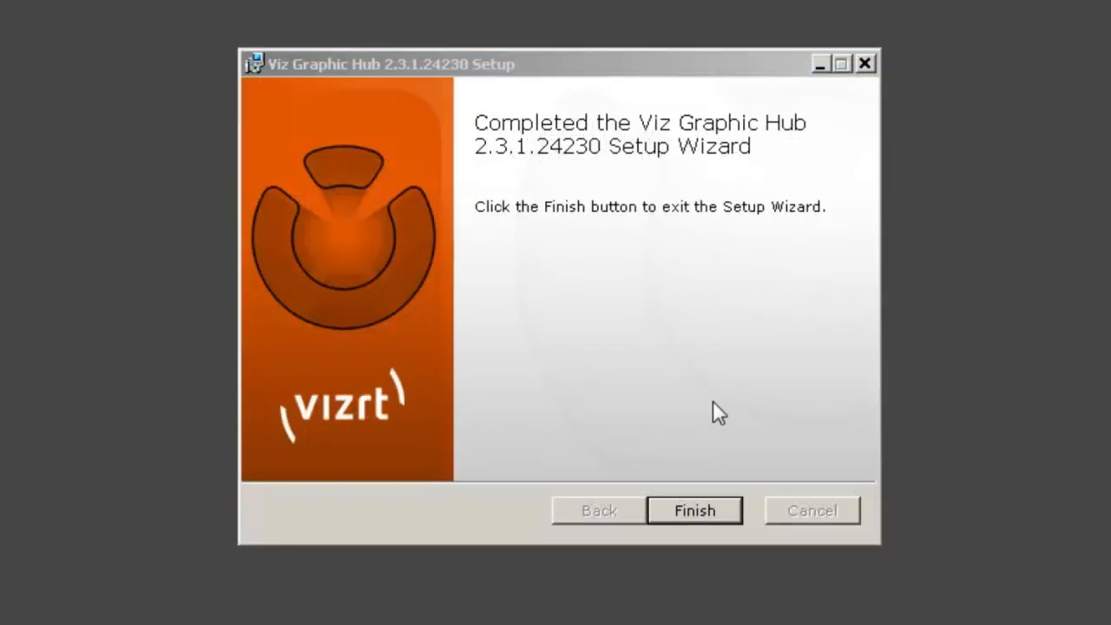
click(699, 514)
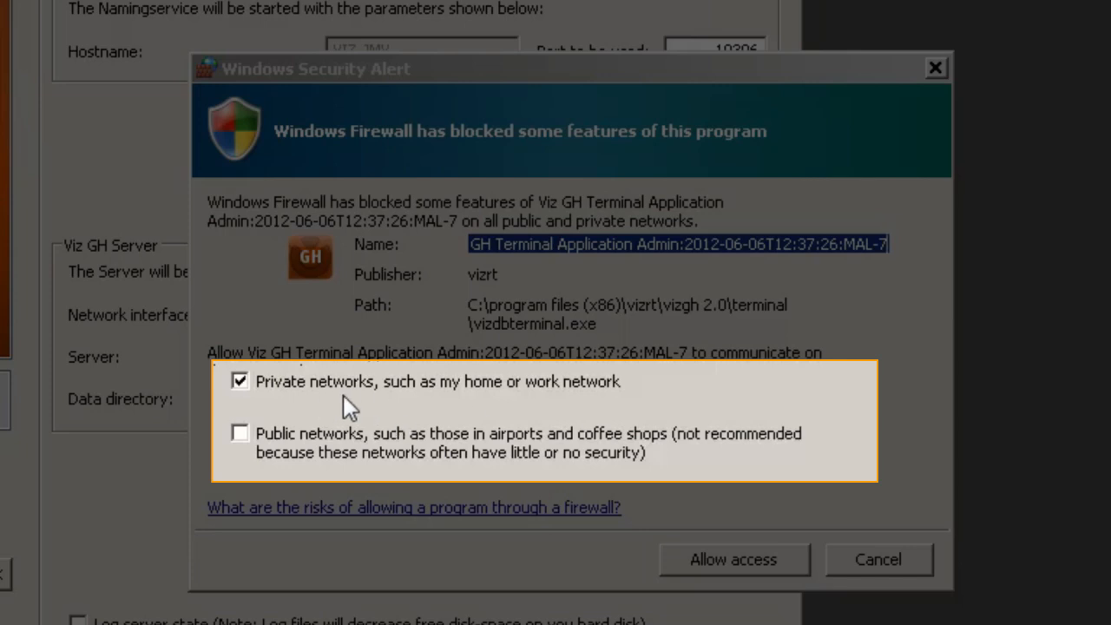
- Allow the Viz GH Terminal application through Windows Firewall on both private and public networks
click(240, 433)
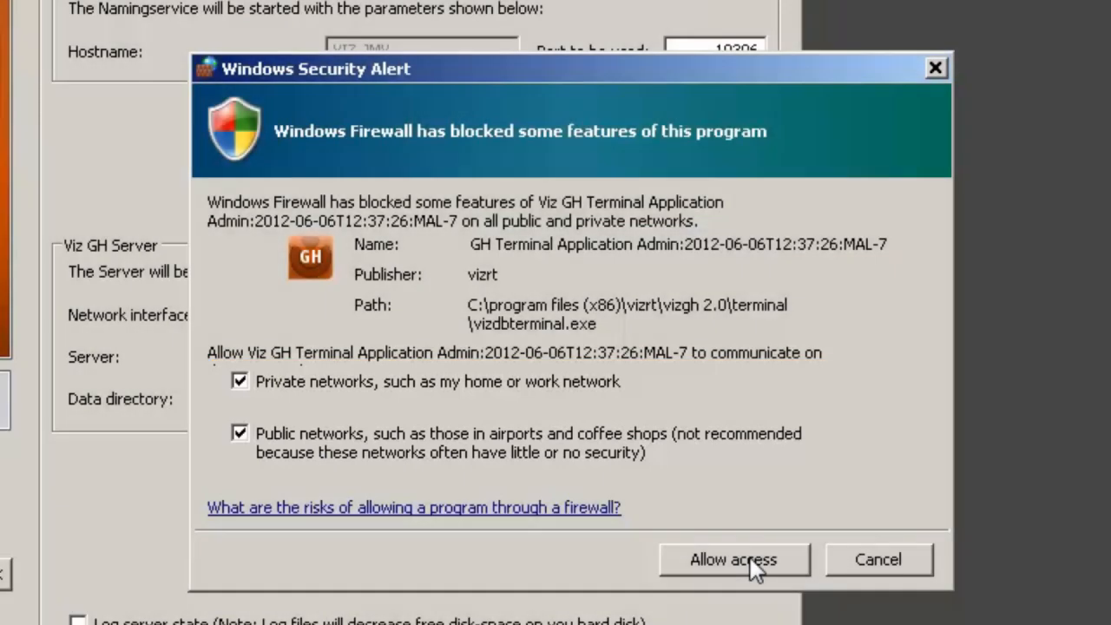
click(750, 557)
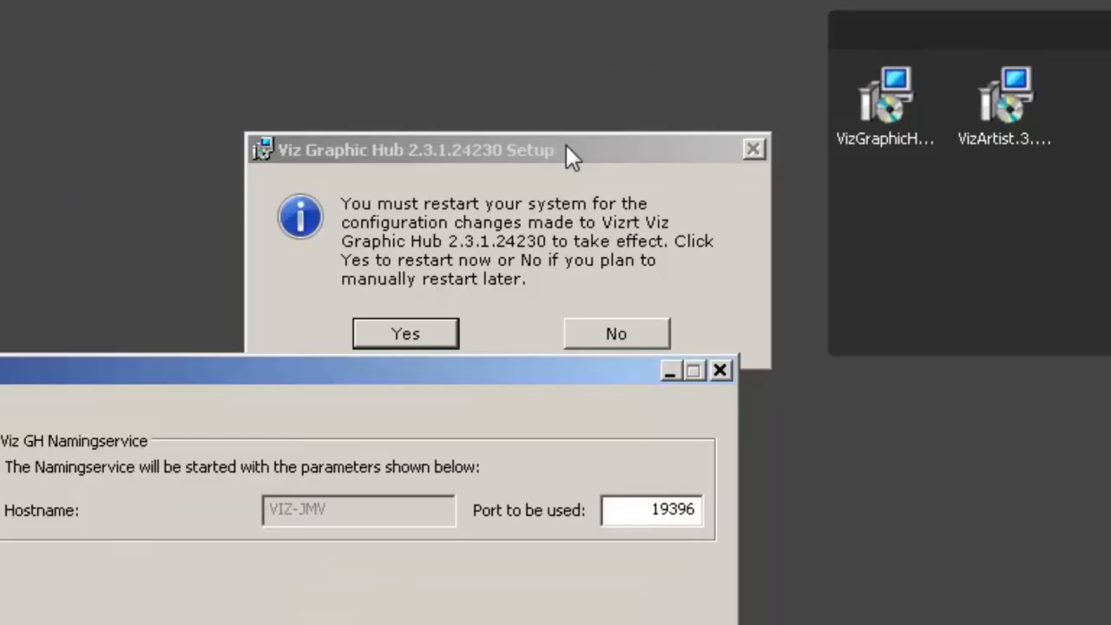
- Decline the immediate system restart for Viz Graphic Hub and minimize the Viz GH Terminal window
click(563, 158)
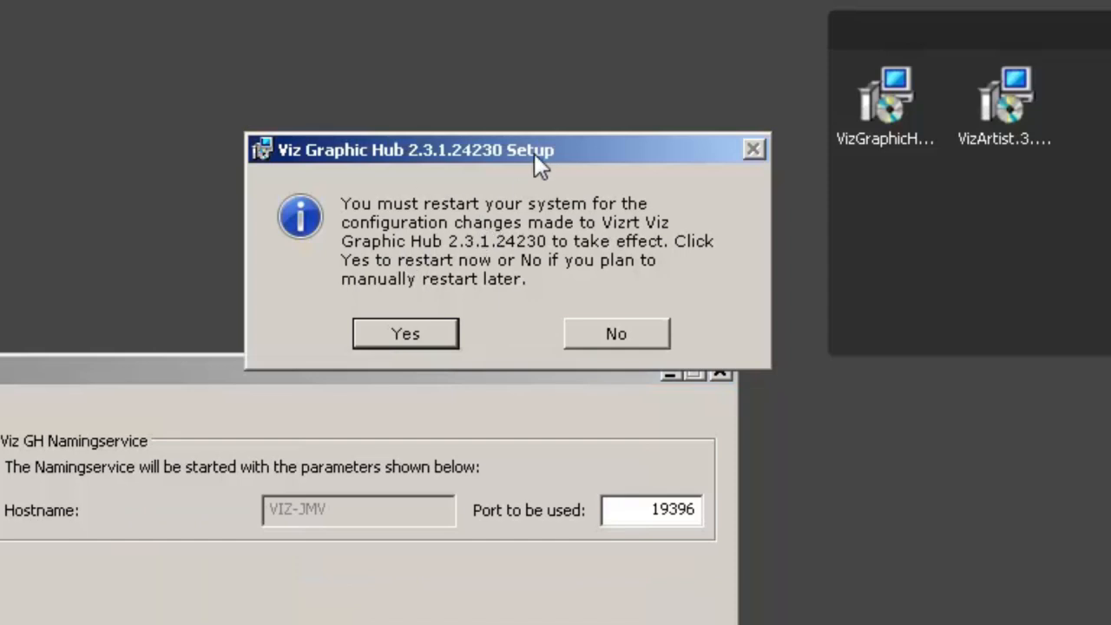
drag(527, 146, 526, 117)
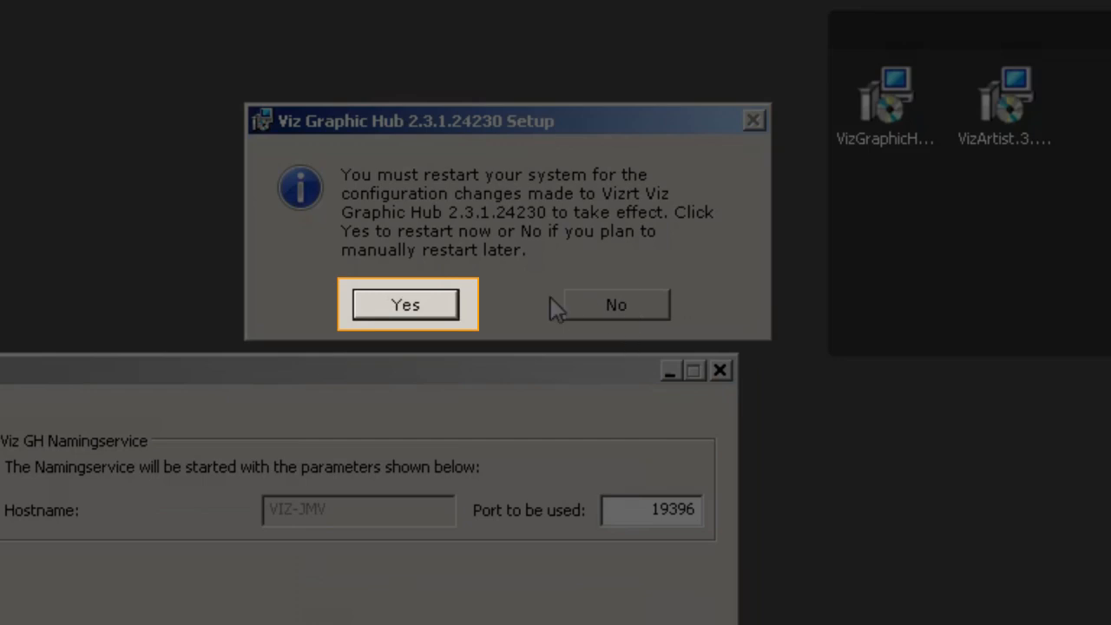
click(615, 307)
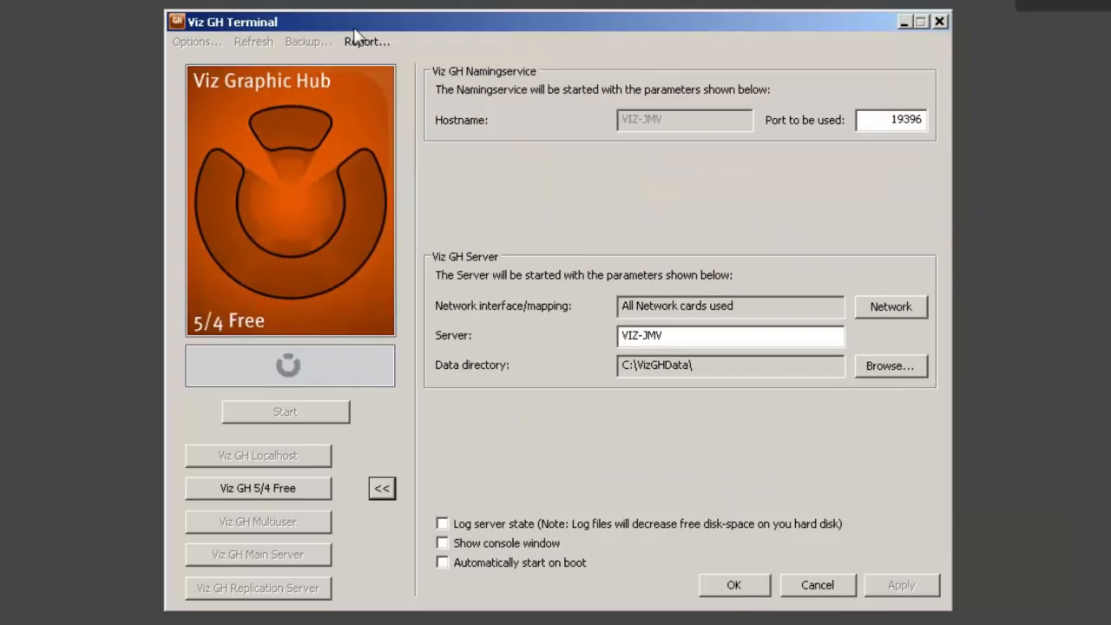
click(903, 23)
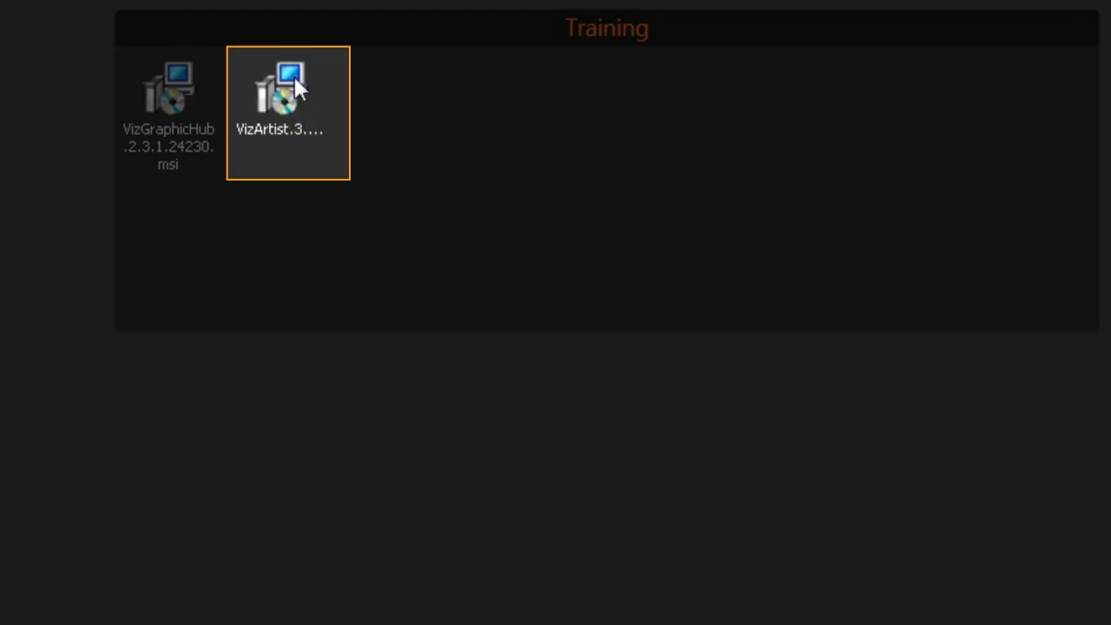
- Start the VizArtist.3.6.0.30228.msi installer and accept its license agreement after reading to the end
click(297, 107)
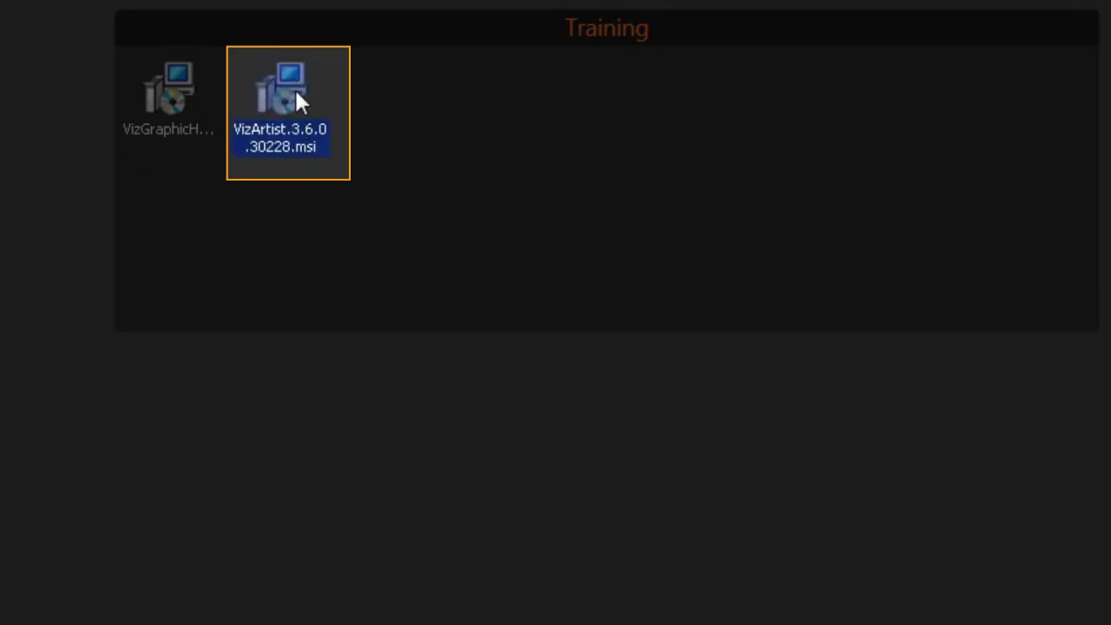
double_click(296, 92)
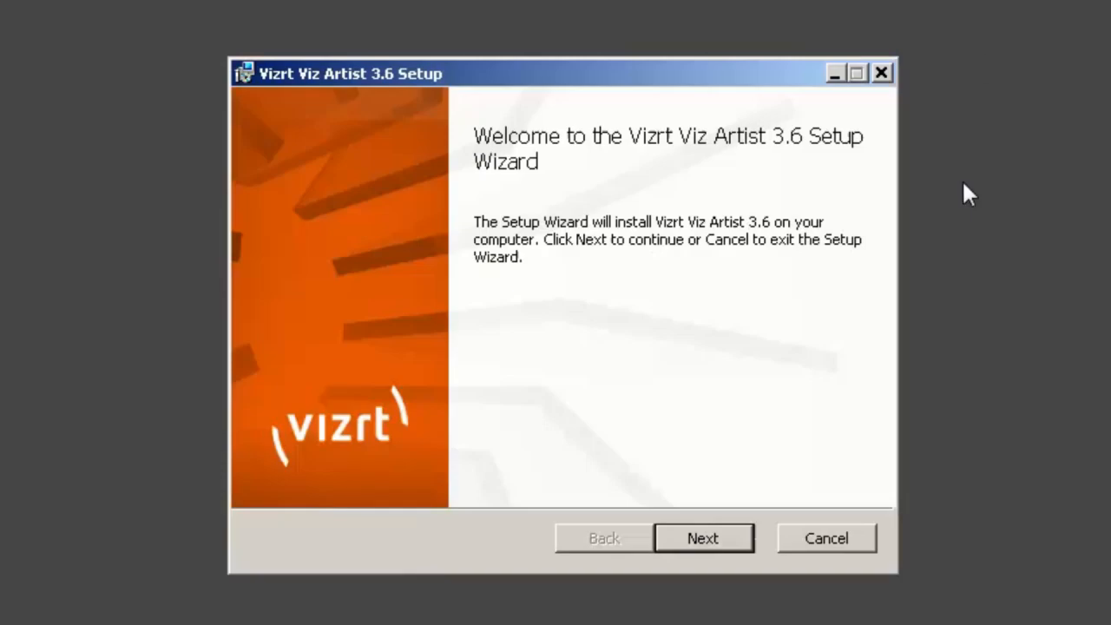
click(721, 537)
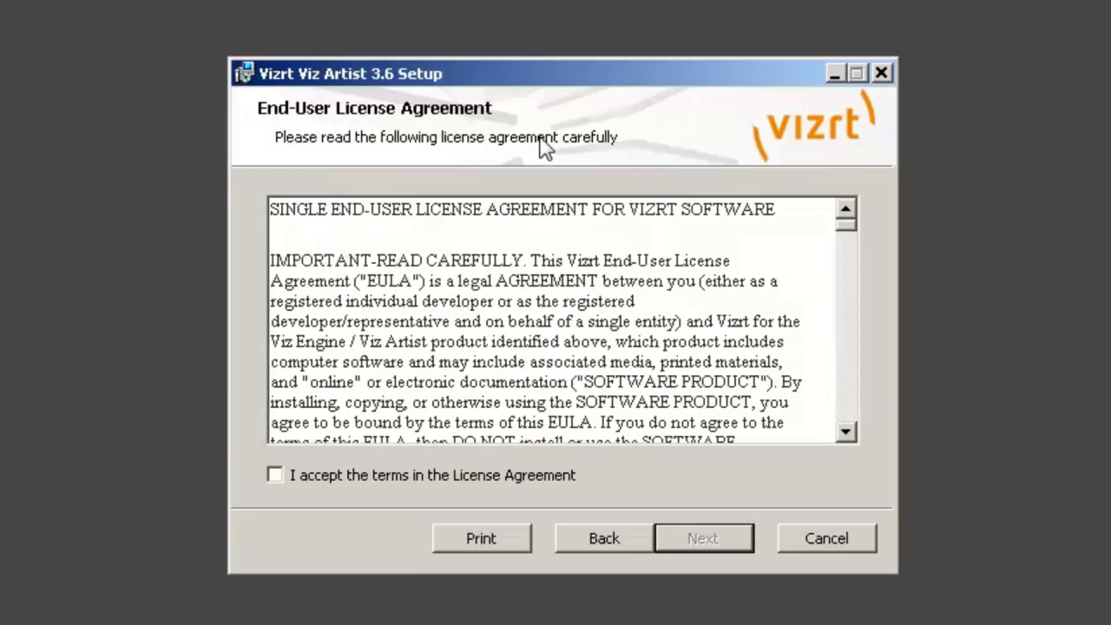
drag(847, 227, 851, 430)
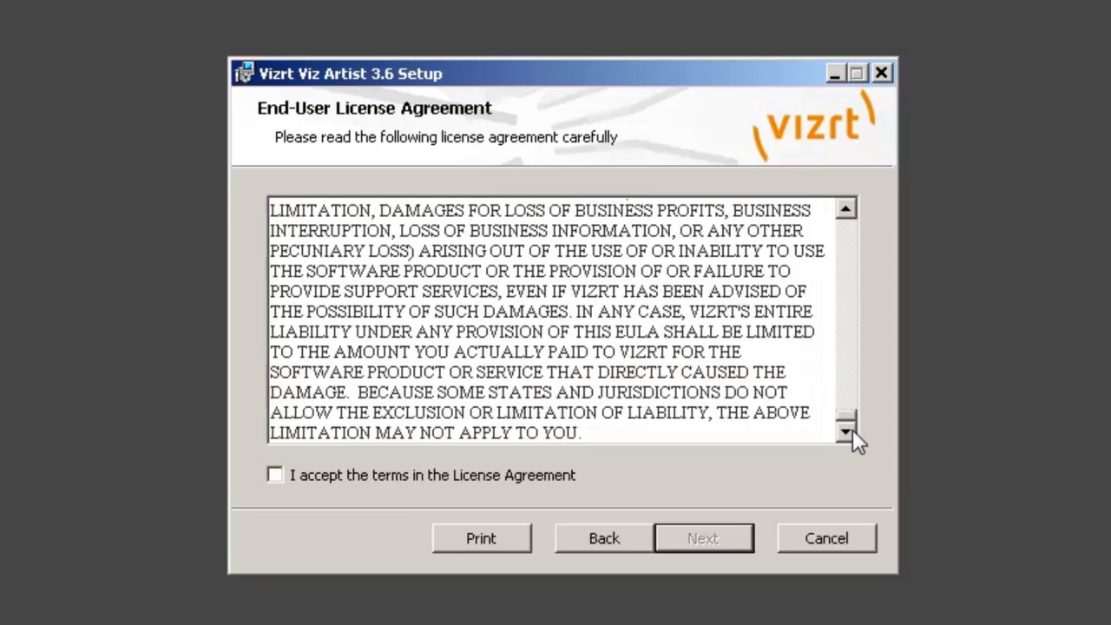
click(307, 475)
click(714, 541)
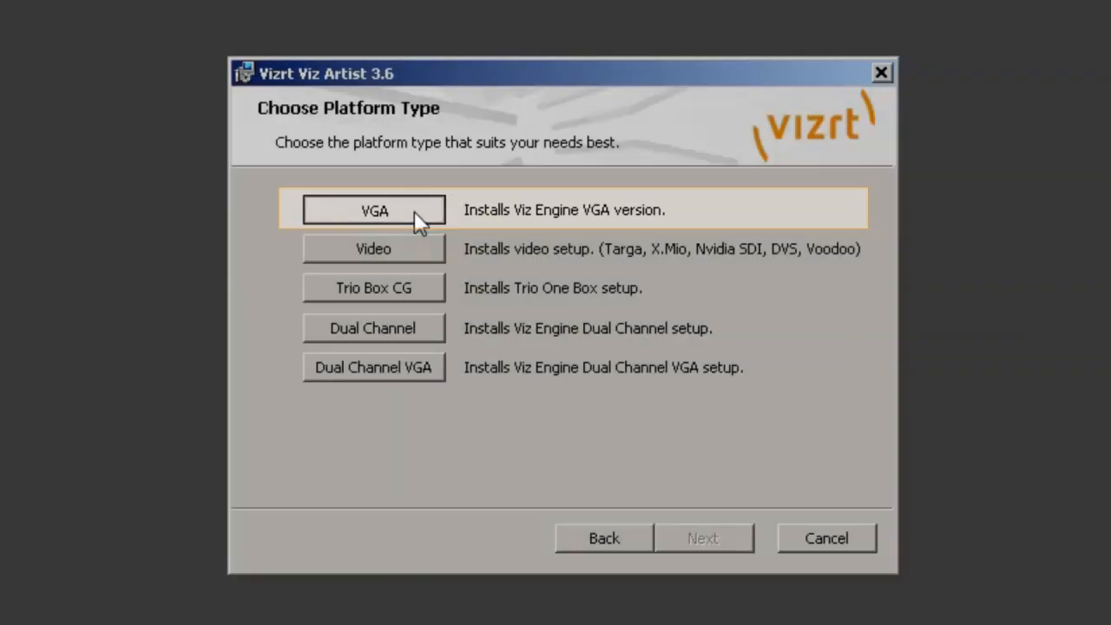
- Install the VGA version of Viz Artist 3.6 with the complete feature package and finish the setup wizard
click(414, 213)
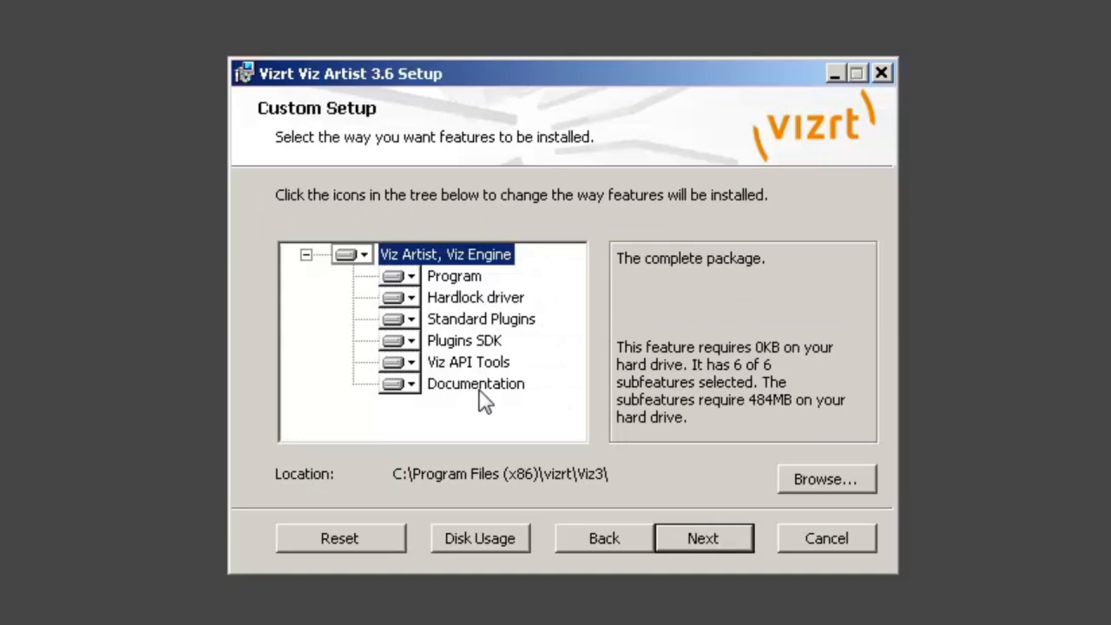
click(704, 538)
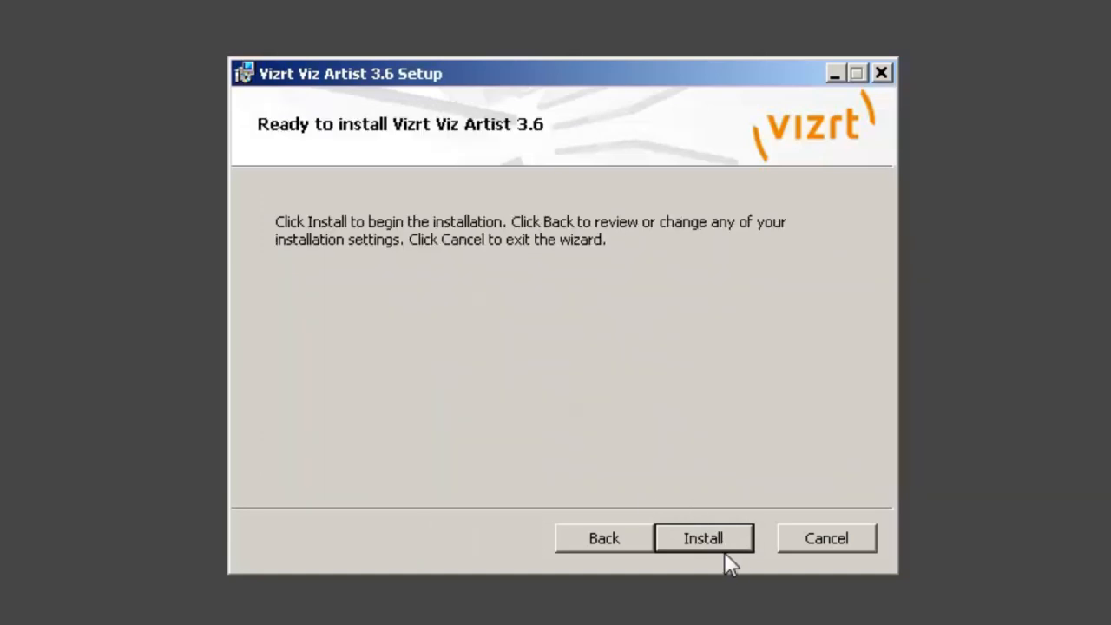
click(732, 540)
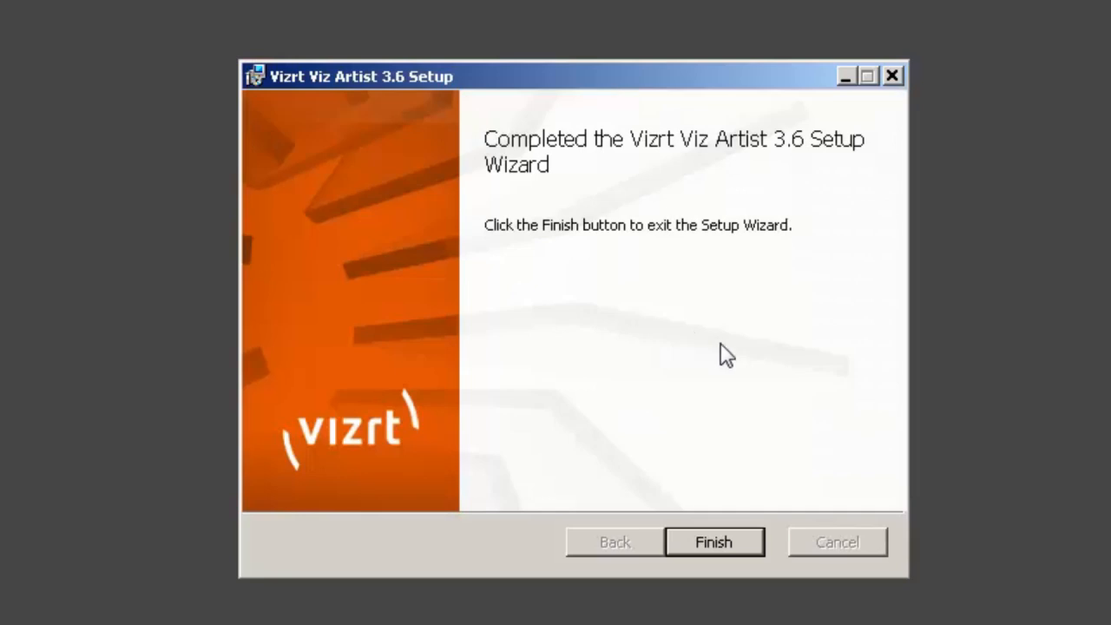
click(708, 544)
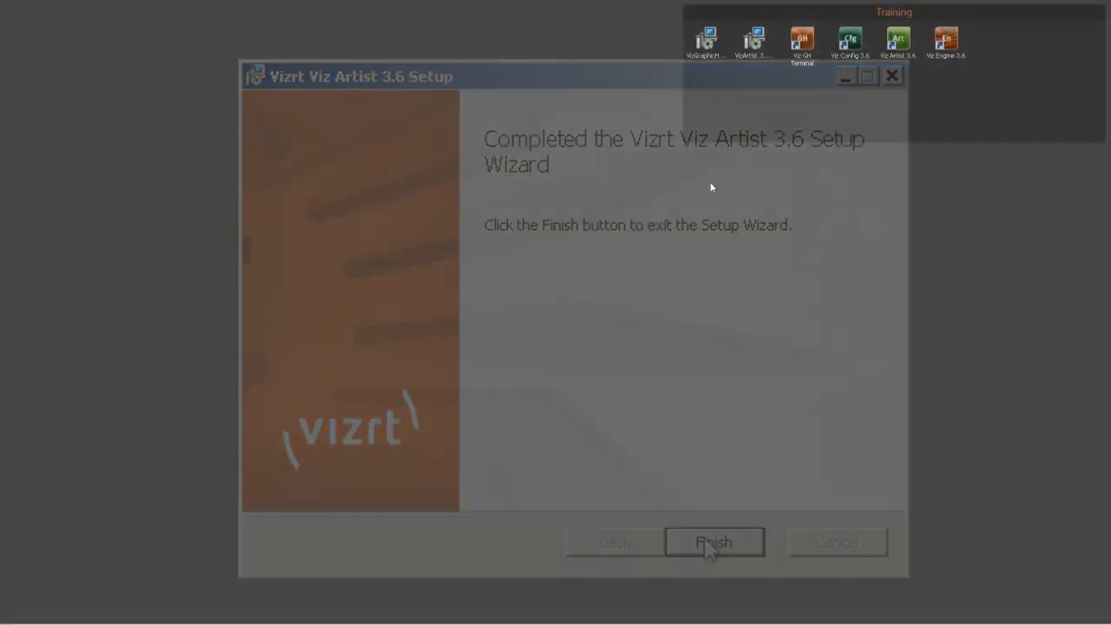
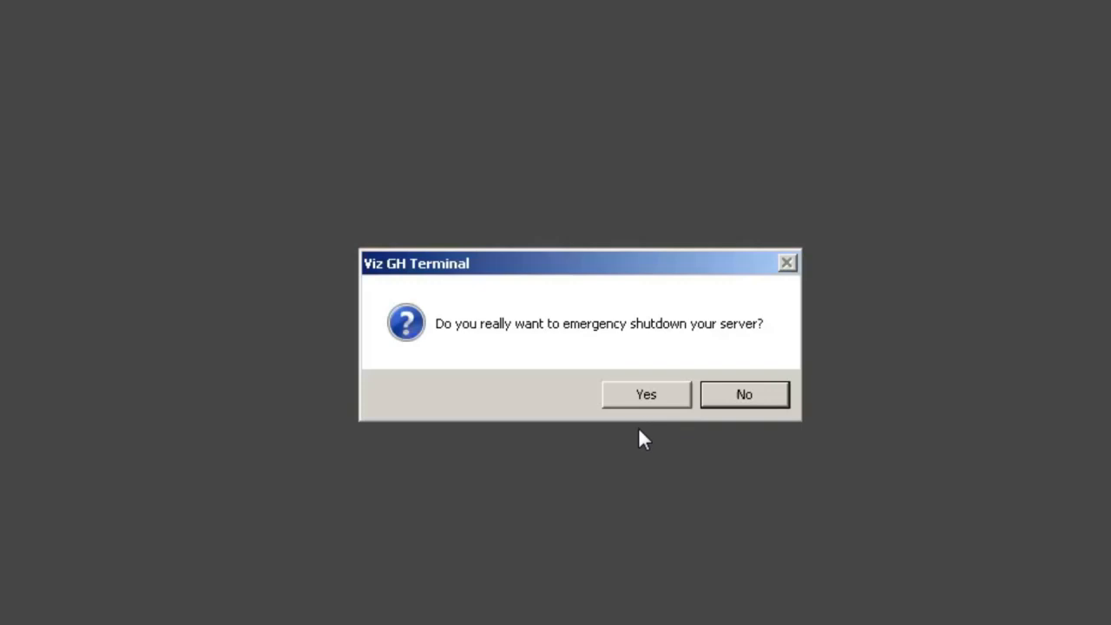
- Confirm the emergency shutdown of the VizDb server and start it again from Viz GH Terminal
click(636, 398)
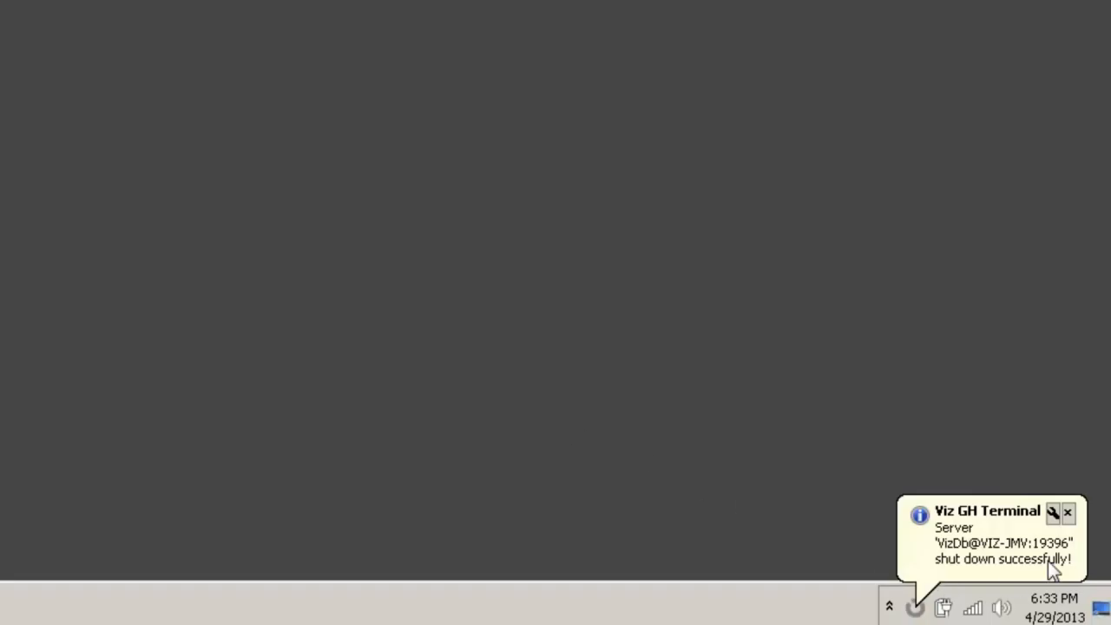
click(999, 563)
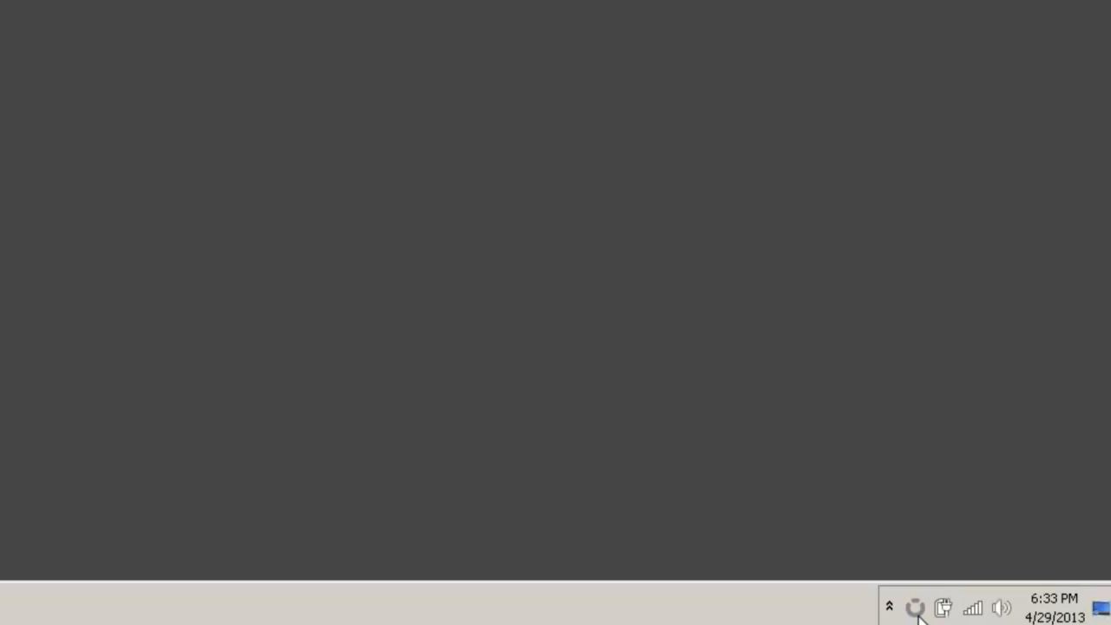
right_click(918, 613)
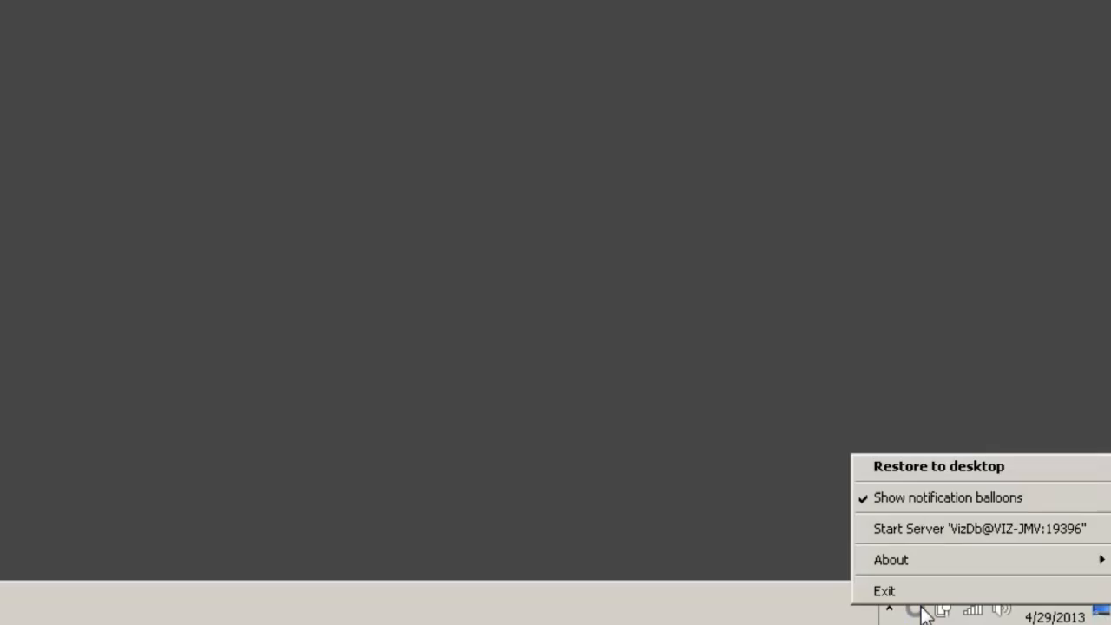
click(934, 532)
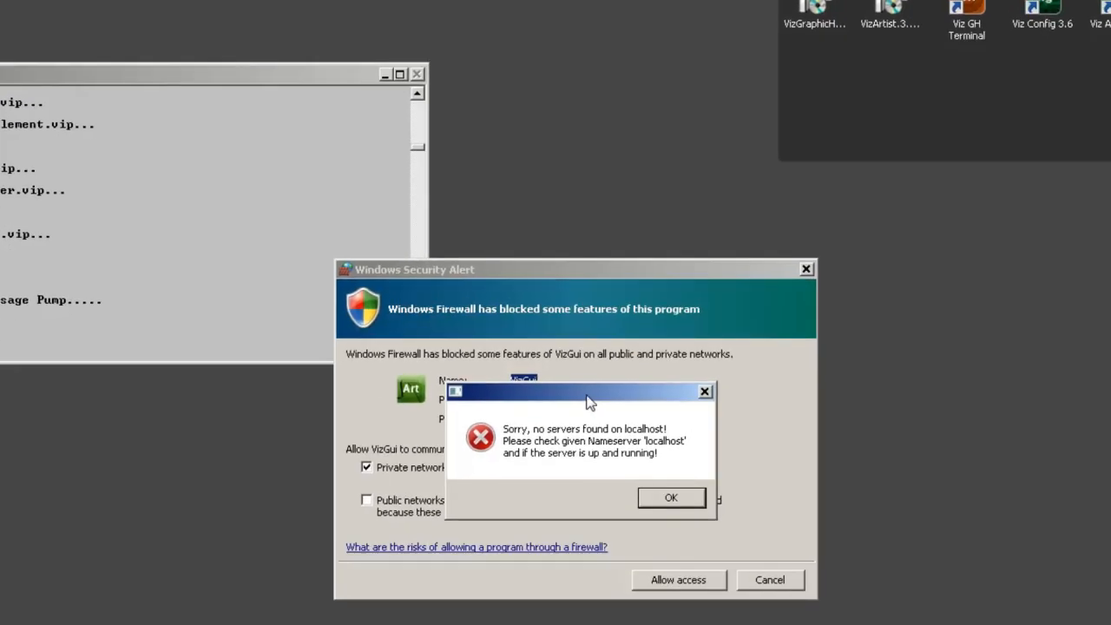
- Allow VizGui and Viz Engine through Windows Firewall on both private and public networks
drag(586, 401, 596, 110)
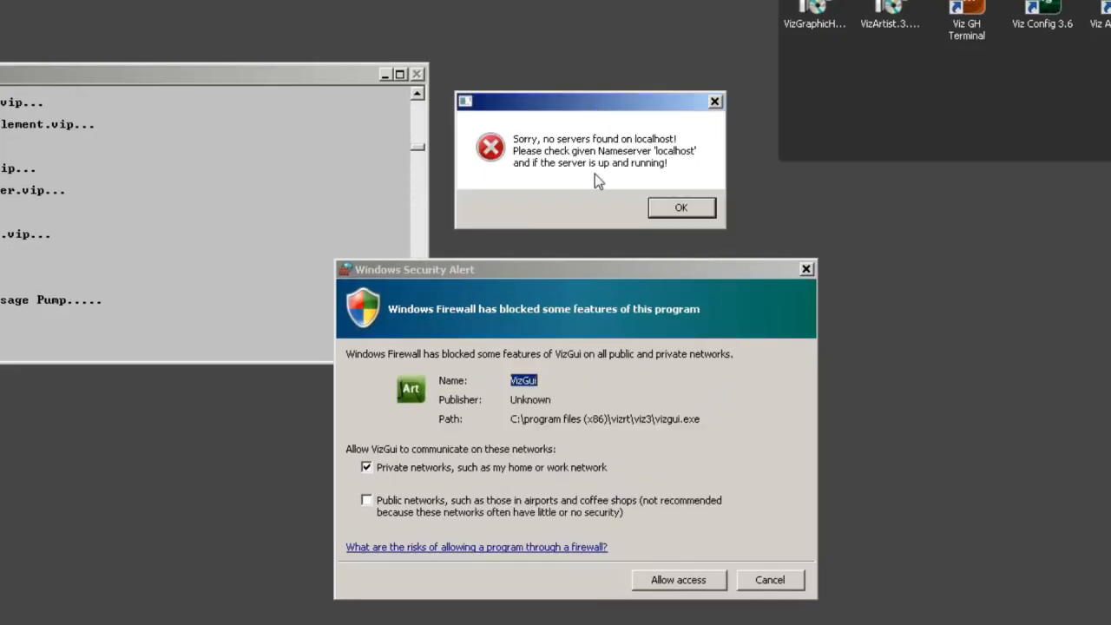
click(523, 278)
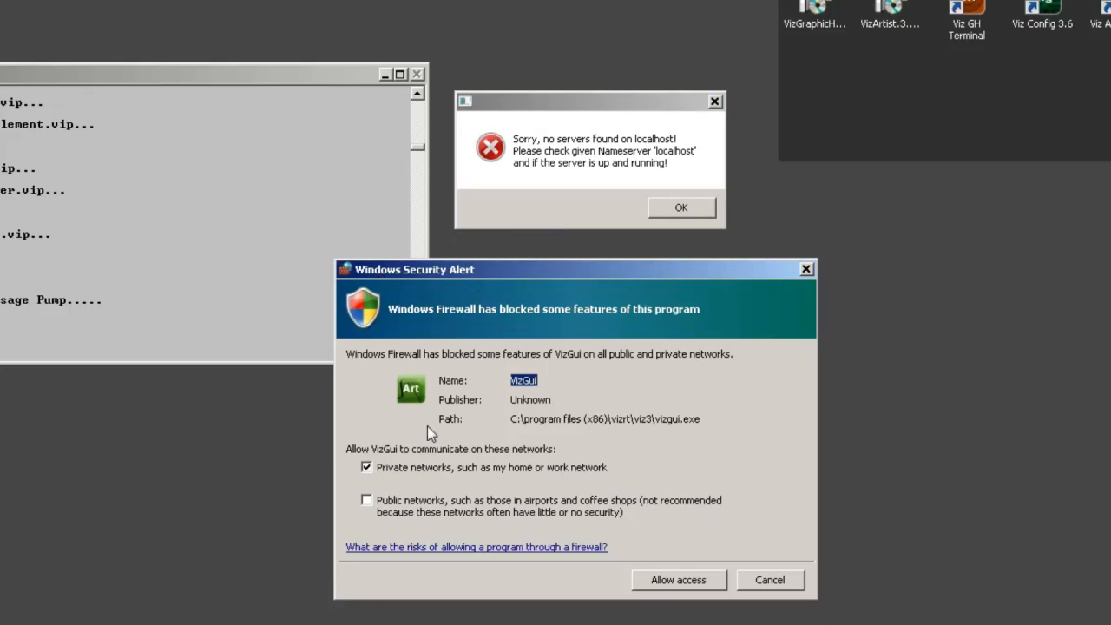
click(367, 502)
click(678, 583)
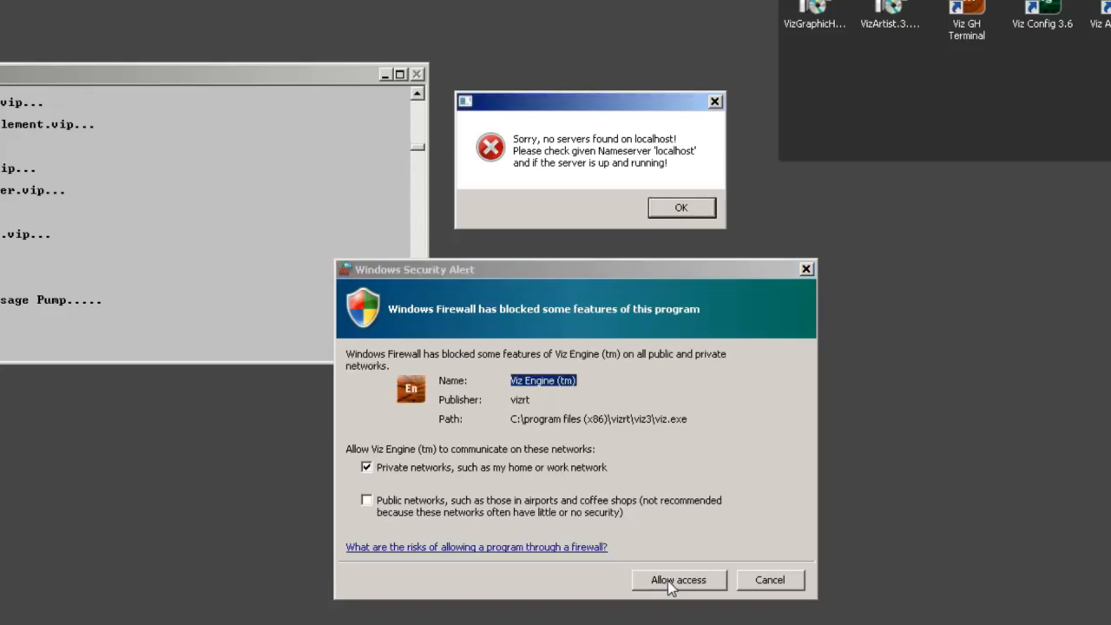
click(422, 512)
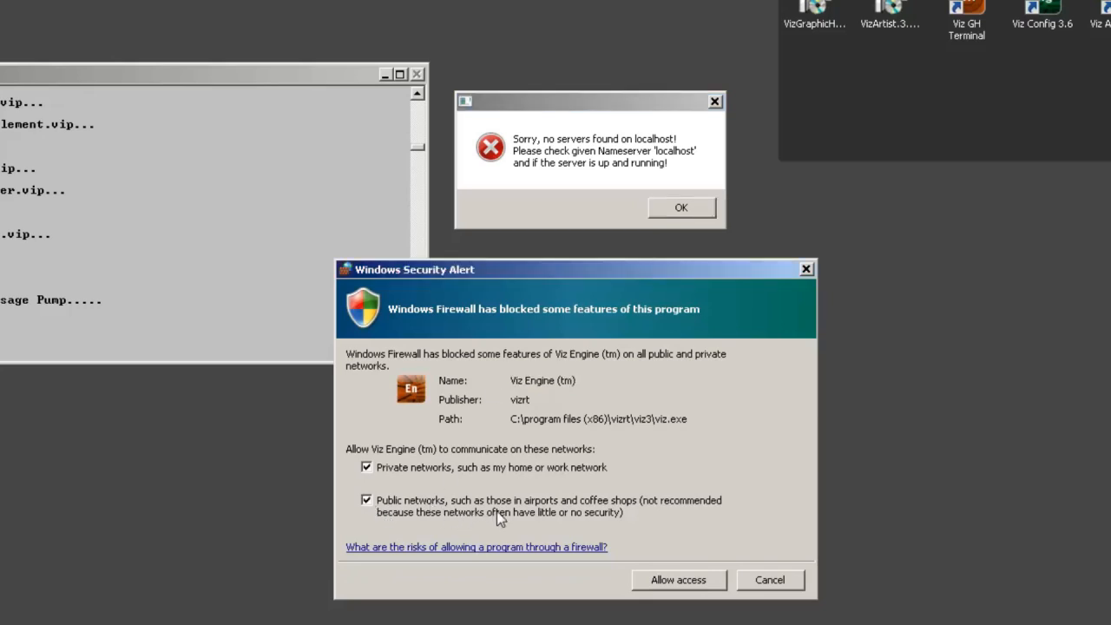
click(657, 580)
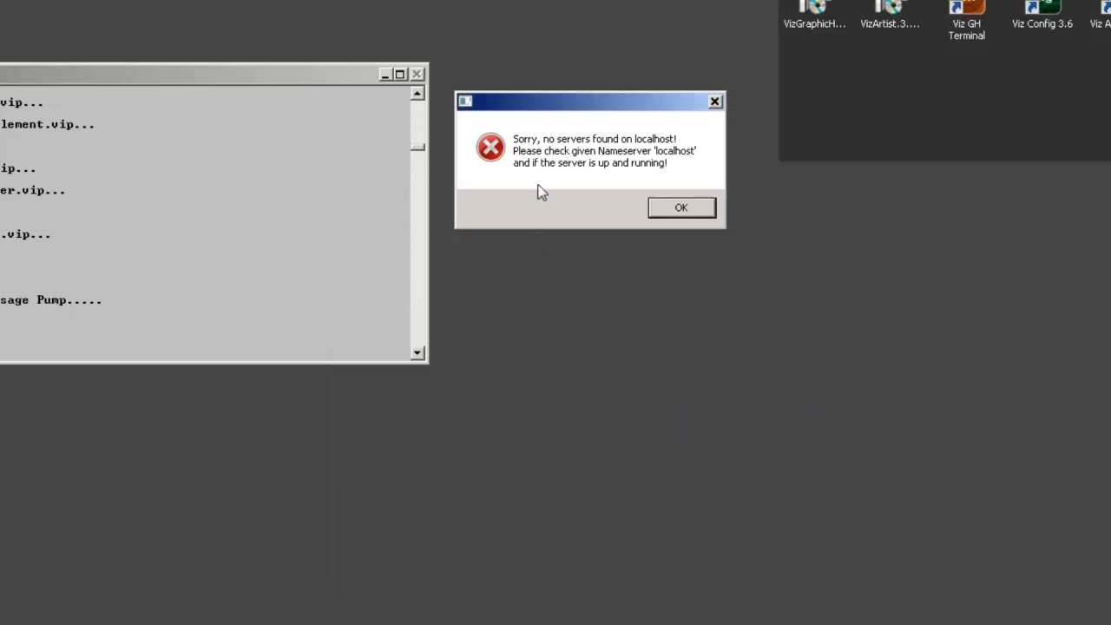
- Dismiss the missing-server error, relaunch Viz Artist 3.6 and log in to hub VizDb on localhost as Guest
drag(574, 102, 573, 382)
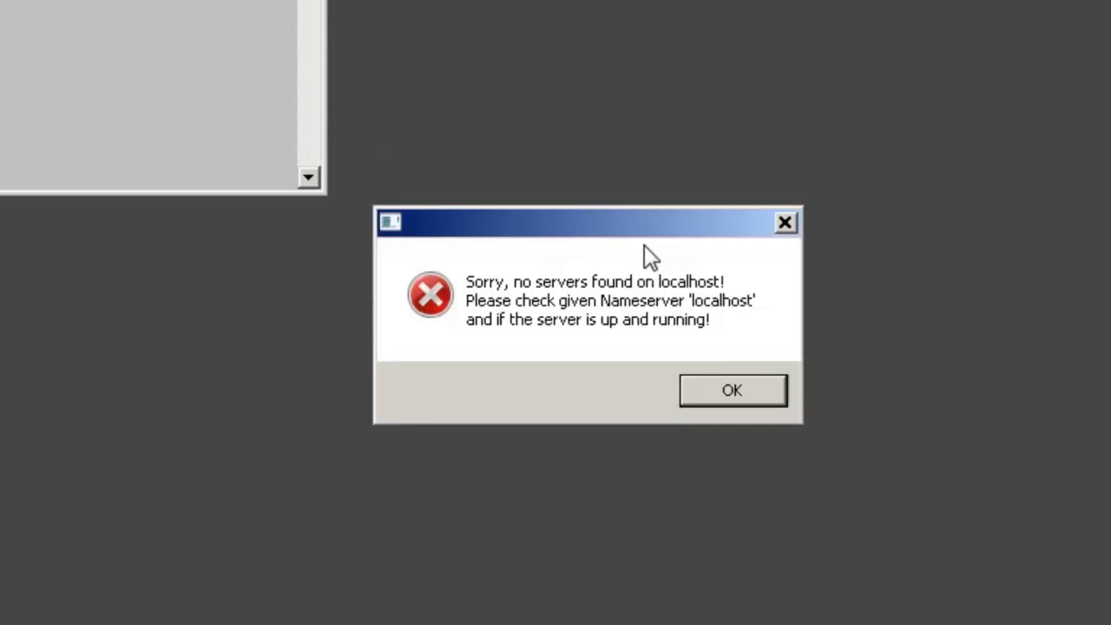
click(722, 399)
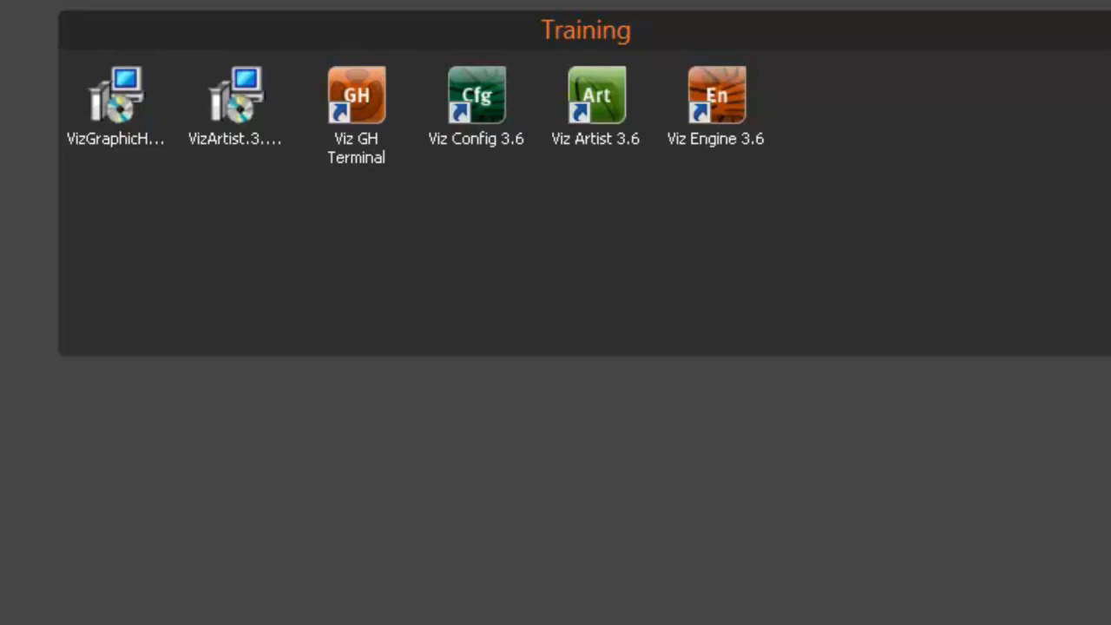
double_click(605, 99)
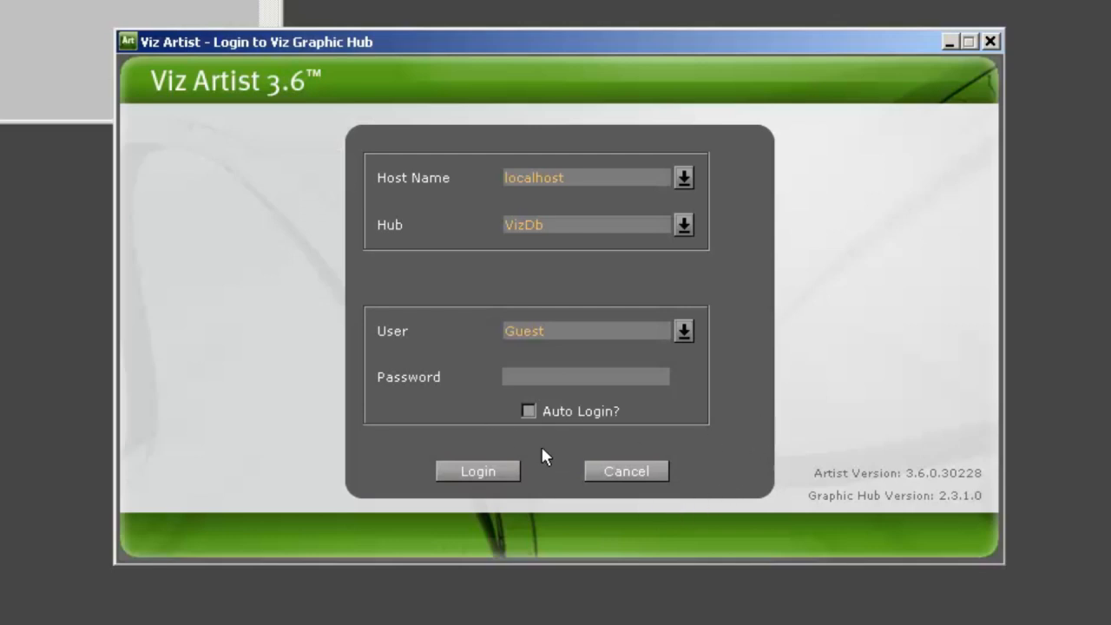
click(507, 477)
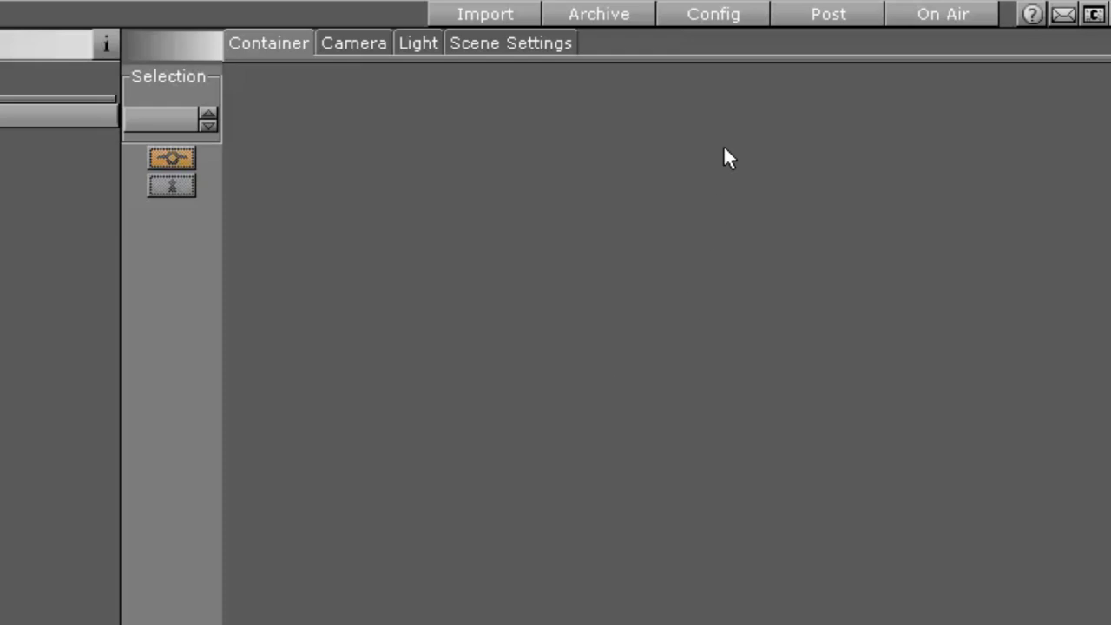
- Set the output format in the Viz configuration to 720p HD Progressive with specification 720P_5994_SMPTE296
click(725, 24)
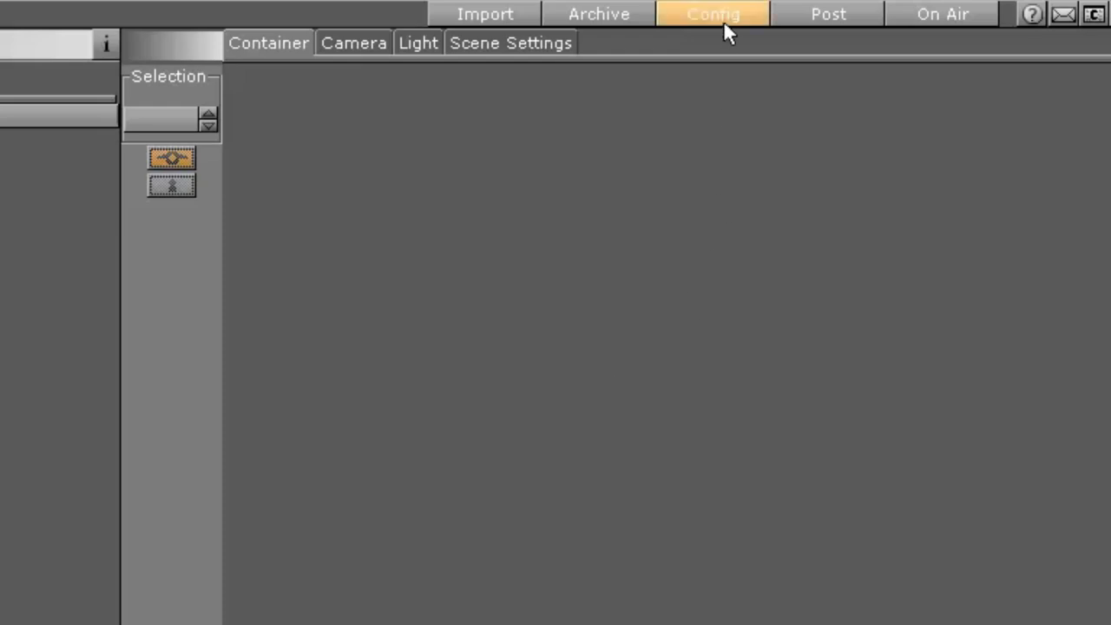
click(752, 19)
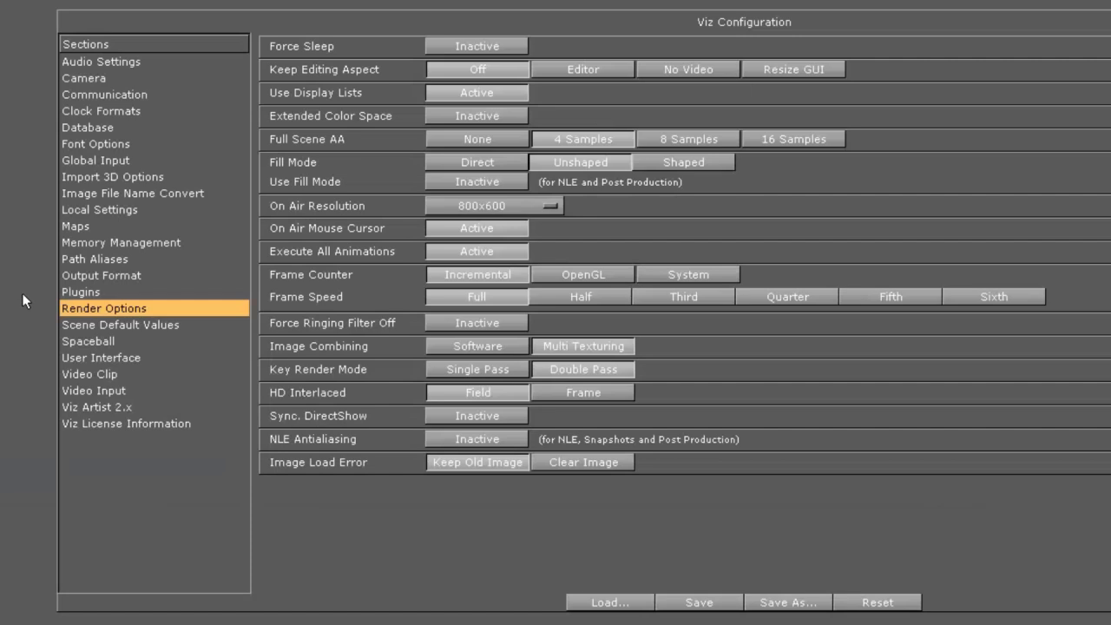
click(121, 278)
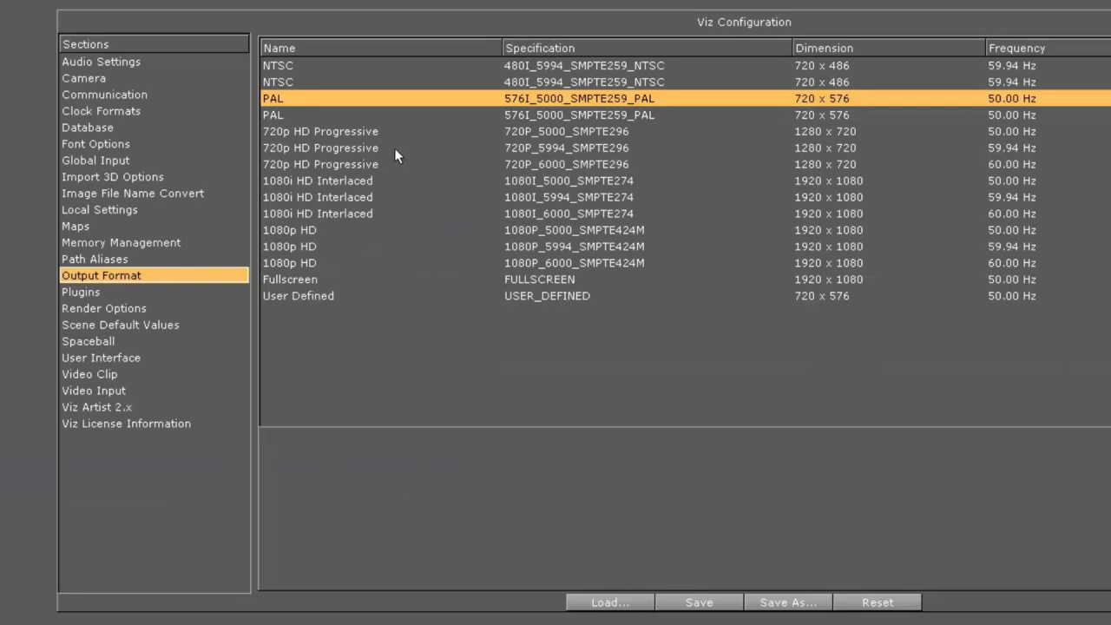
click(348, 147)
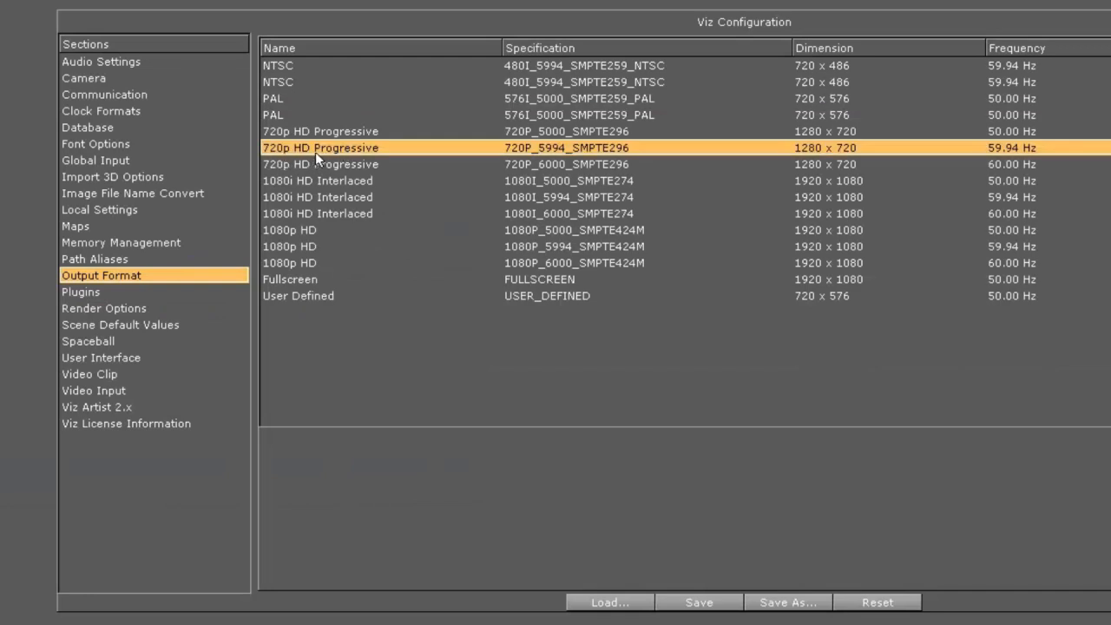
click(298, 198)
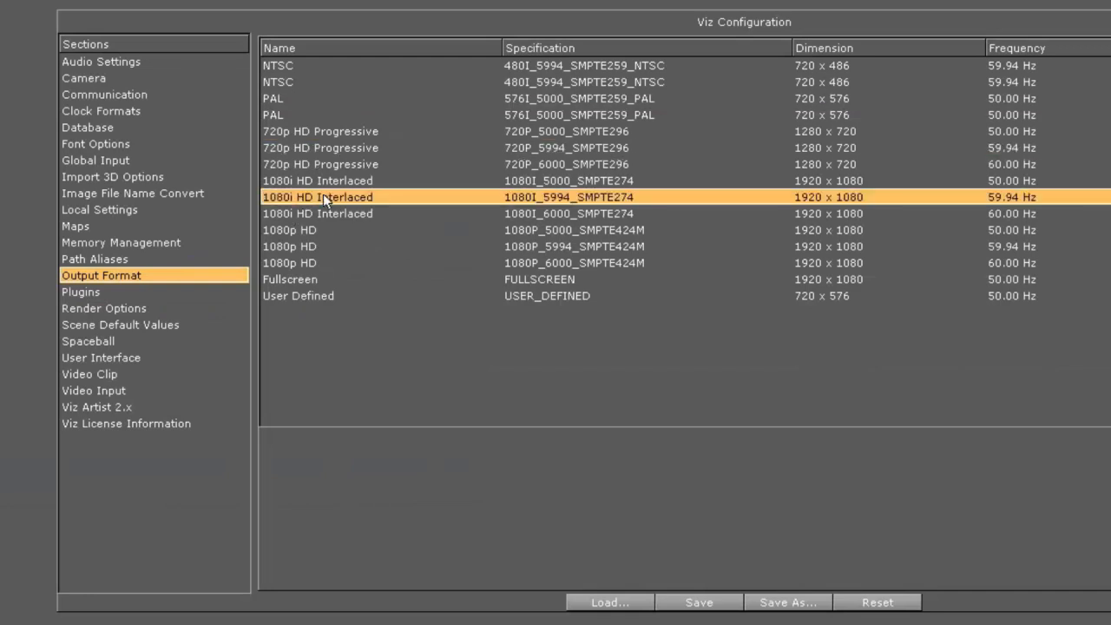
click(356, 150)
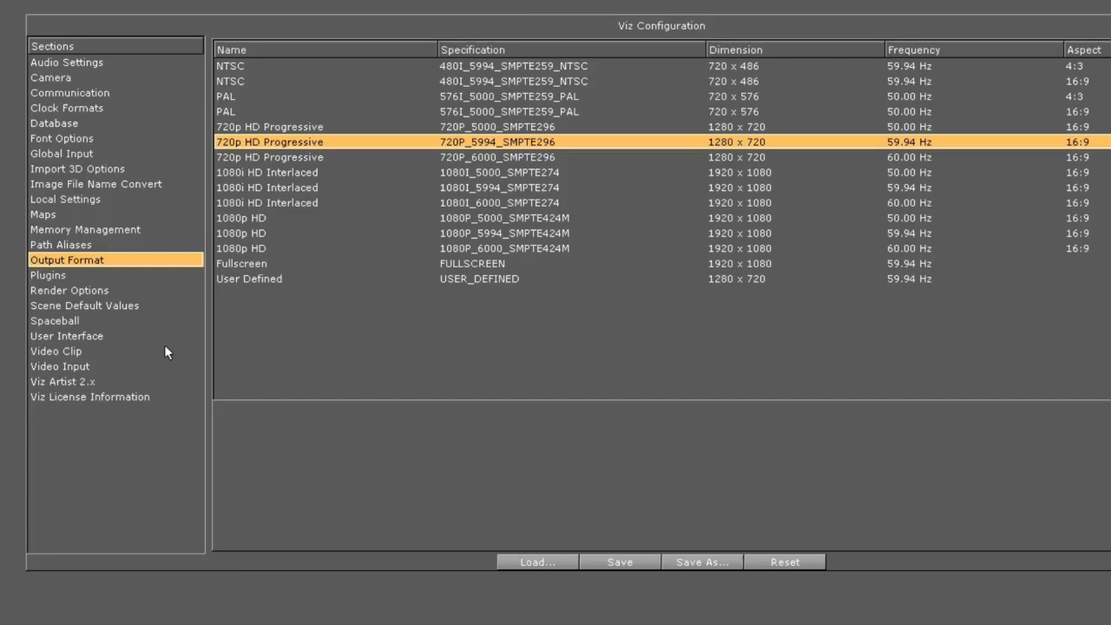
- In the video input configuration, set Clip Channel 1 and Clip Channel 2 to HD 720p, with Live 1 and Live 2 inactive
click(90, 366)
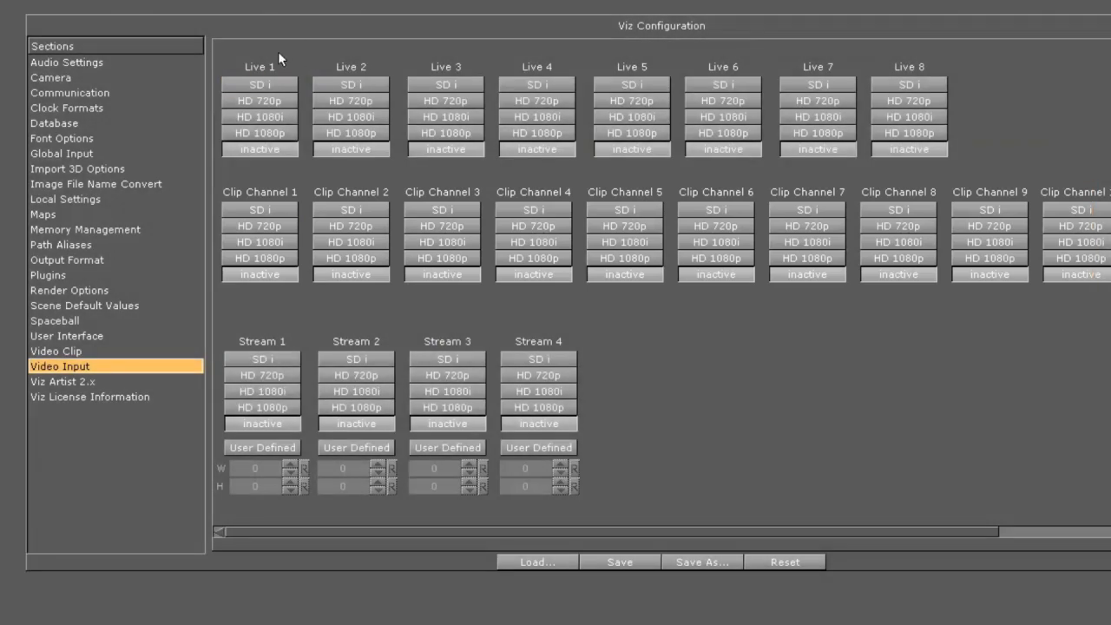
click(283, 100)
click(354, 100)
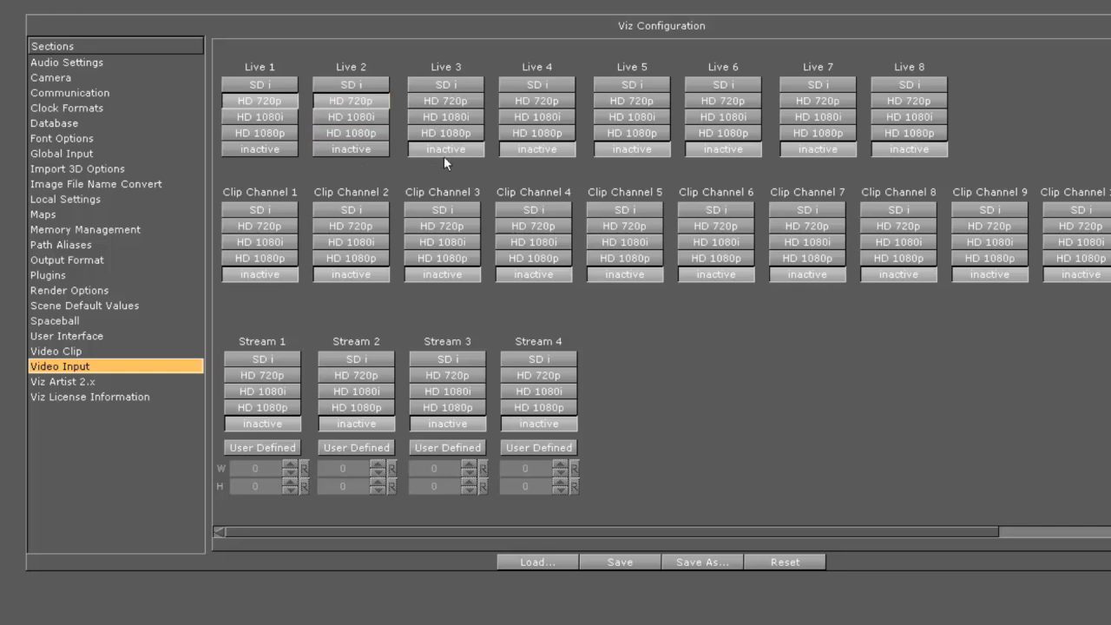
click(347, 149)
click(269, 150)
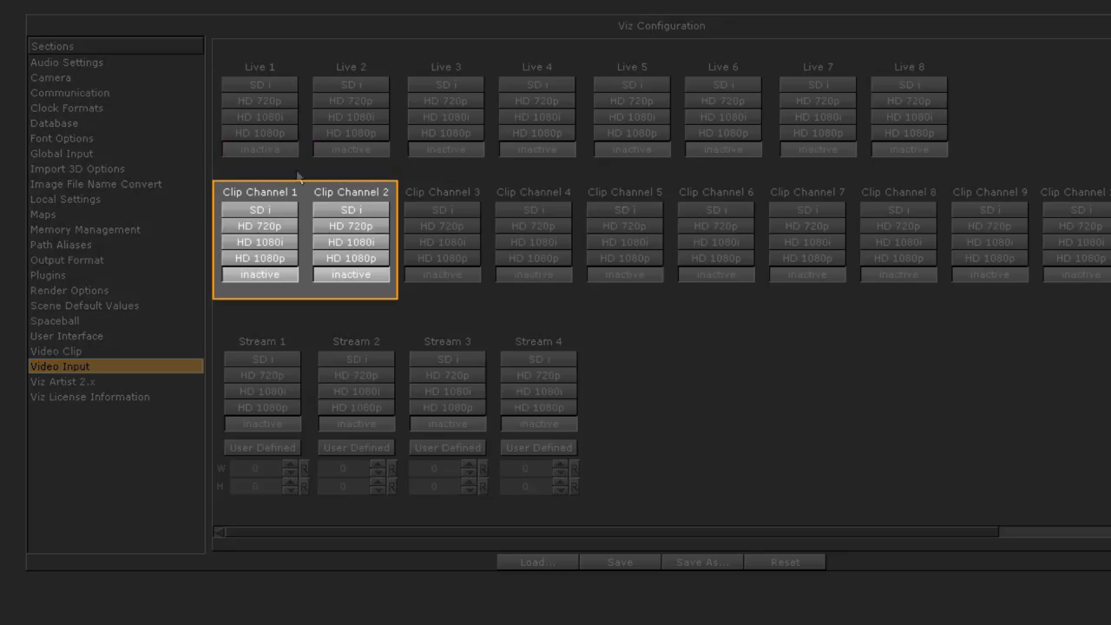
click(280, 223)
click(351, 226)
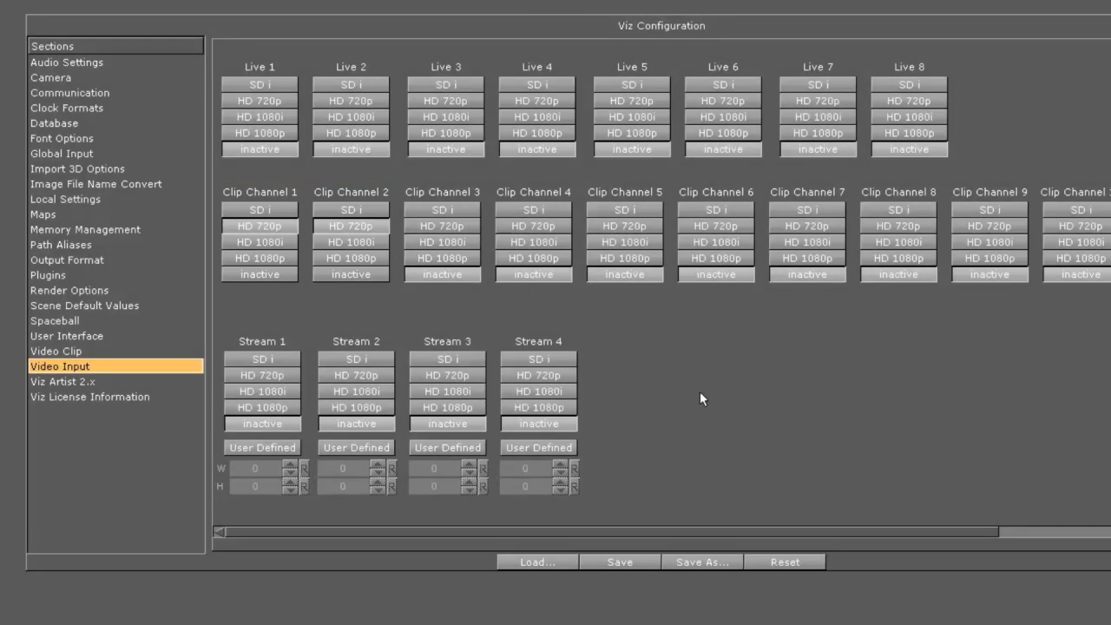
- Save the Viz configuration and restart Viz Artist with the Restart Current option
click(630, 568)
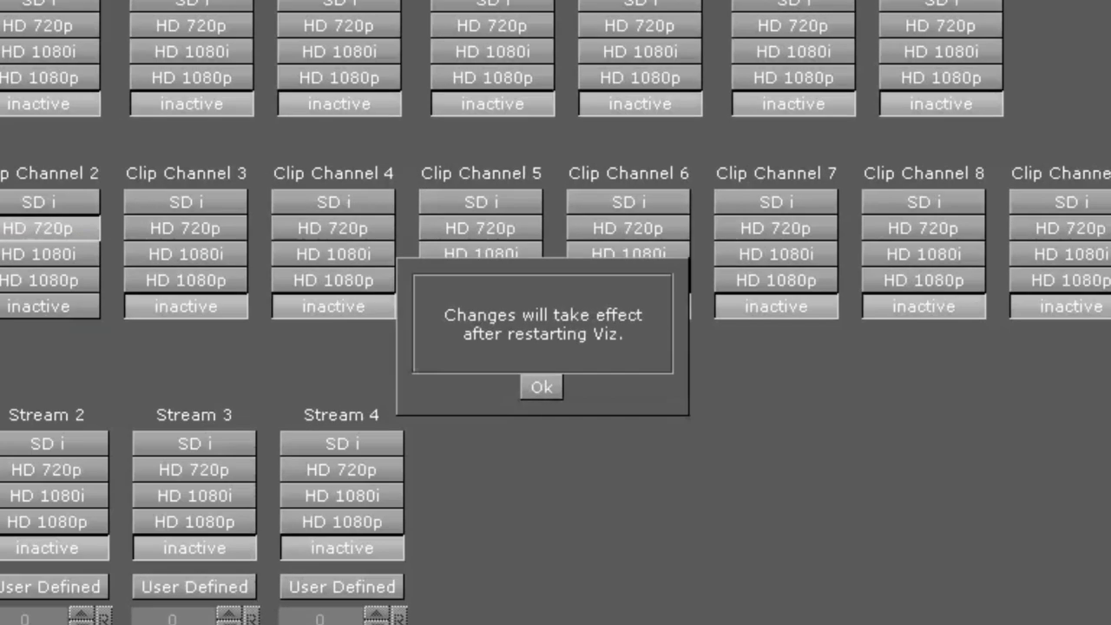
click(538, 389)
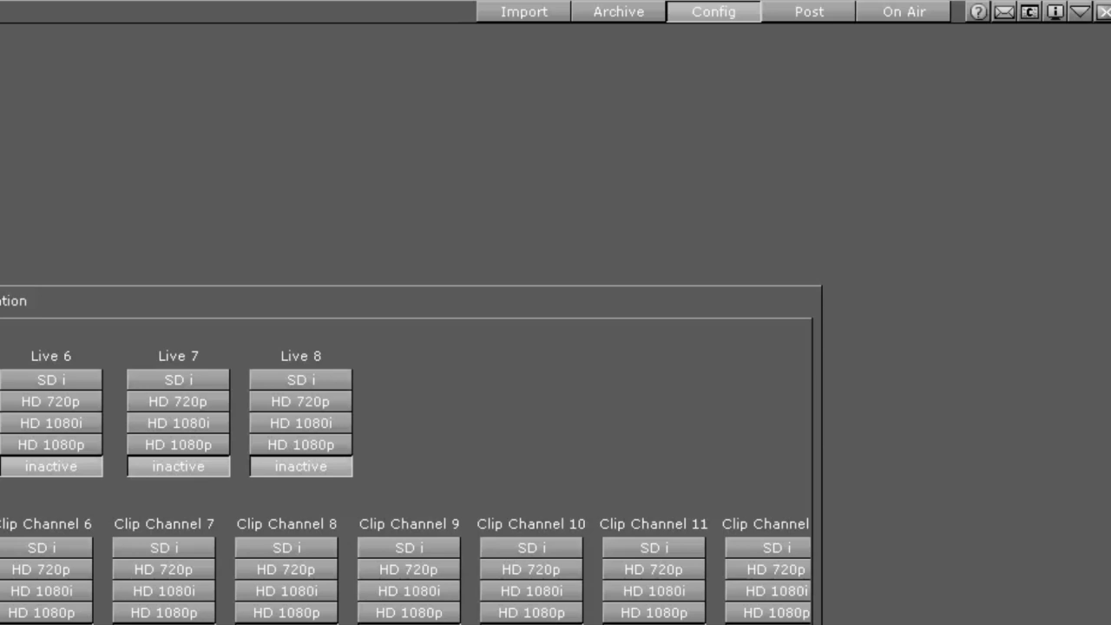
click(1103, 11)
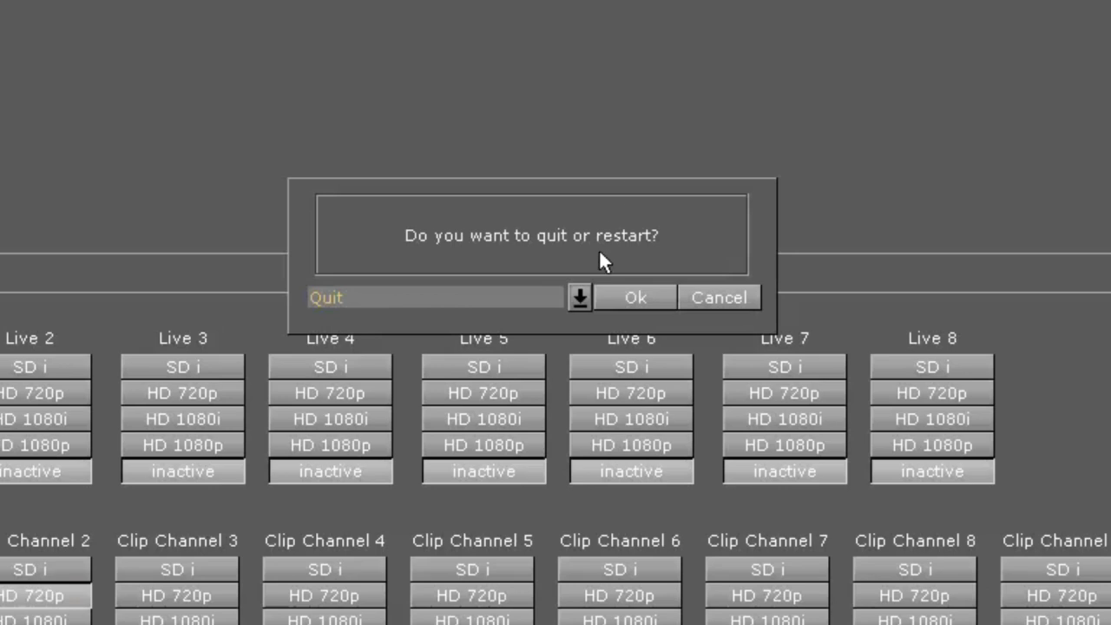
click(581, 296)
click(437, 353)
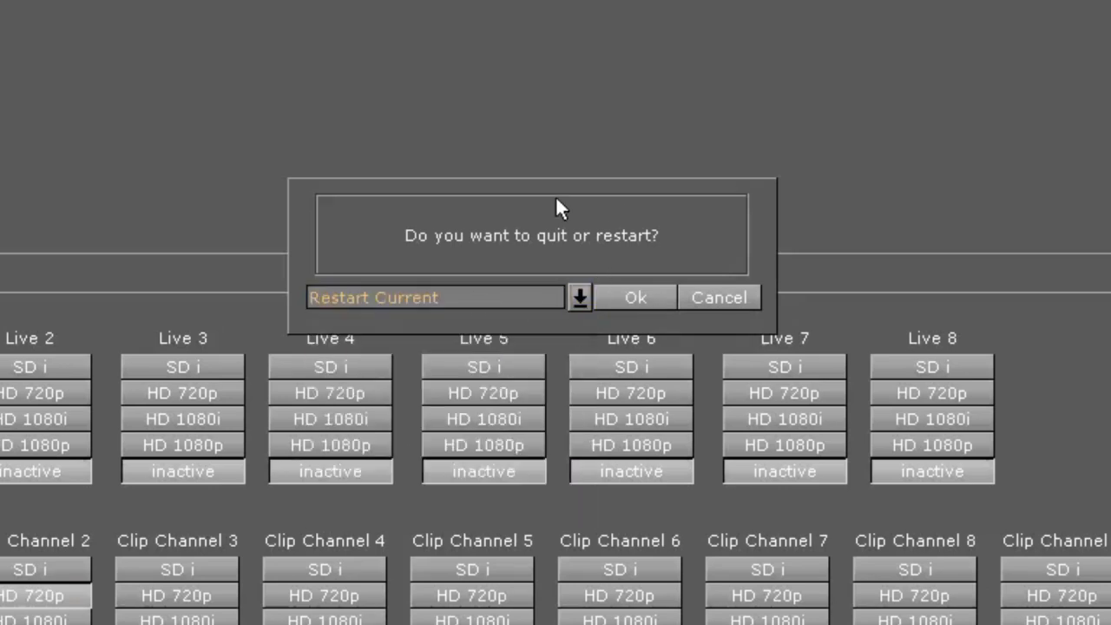
click(654, 295)
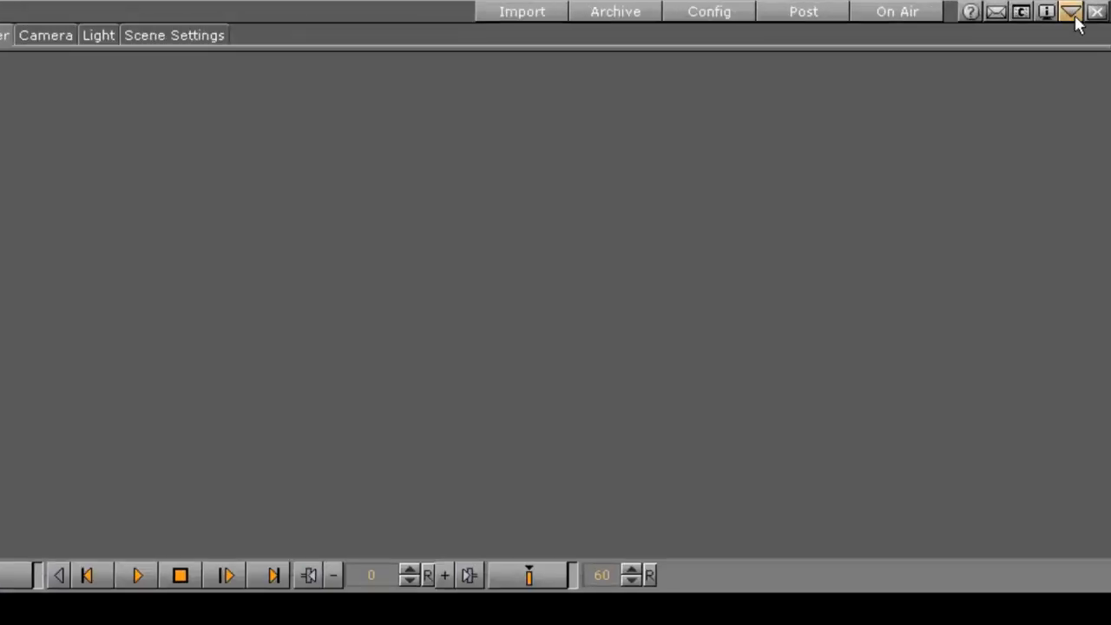
- Check for Training.via on the Windows desktop and open that archive from the Desktop folder in the Viz Artist import view
click(1091, 5)
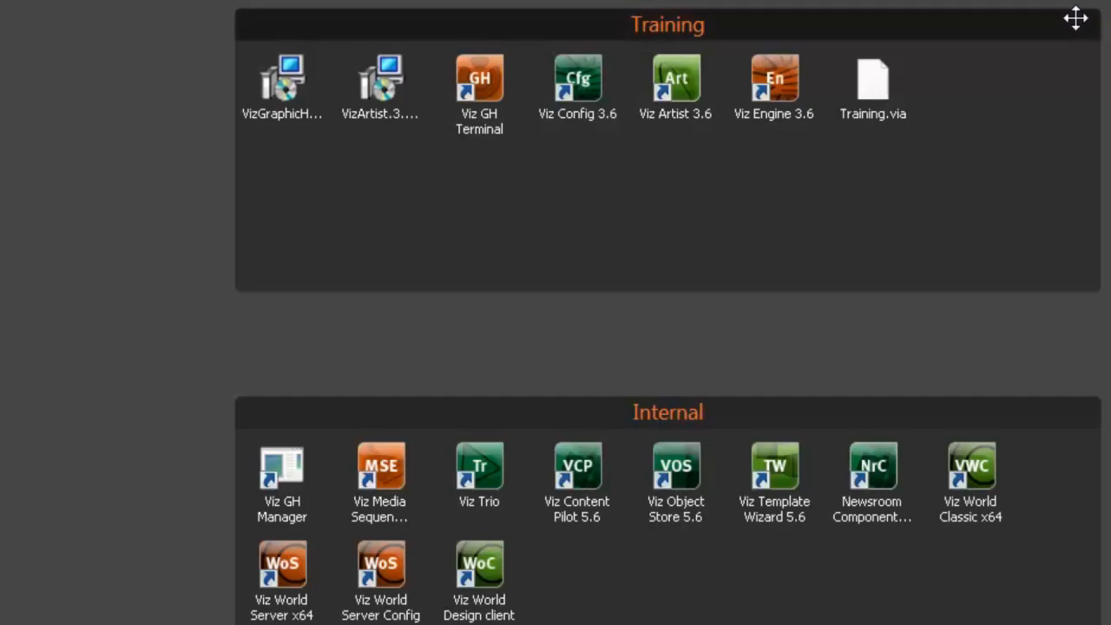
double_click(107, 461)
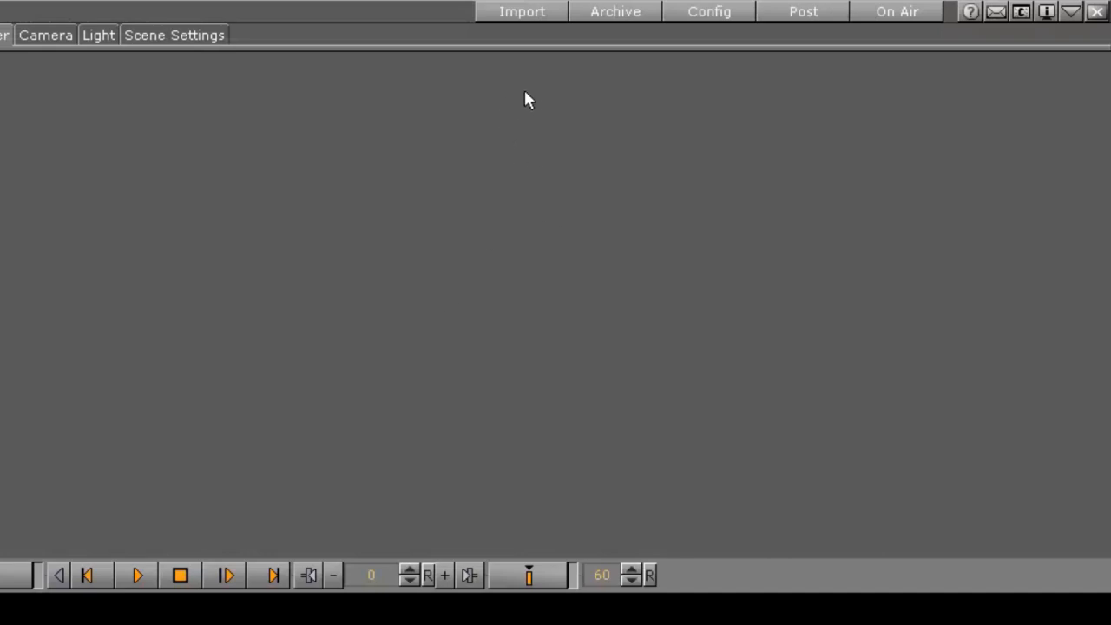
click(559, 18)
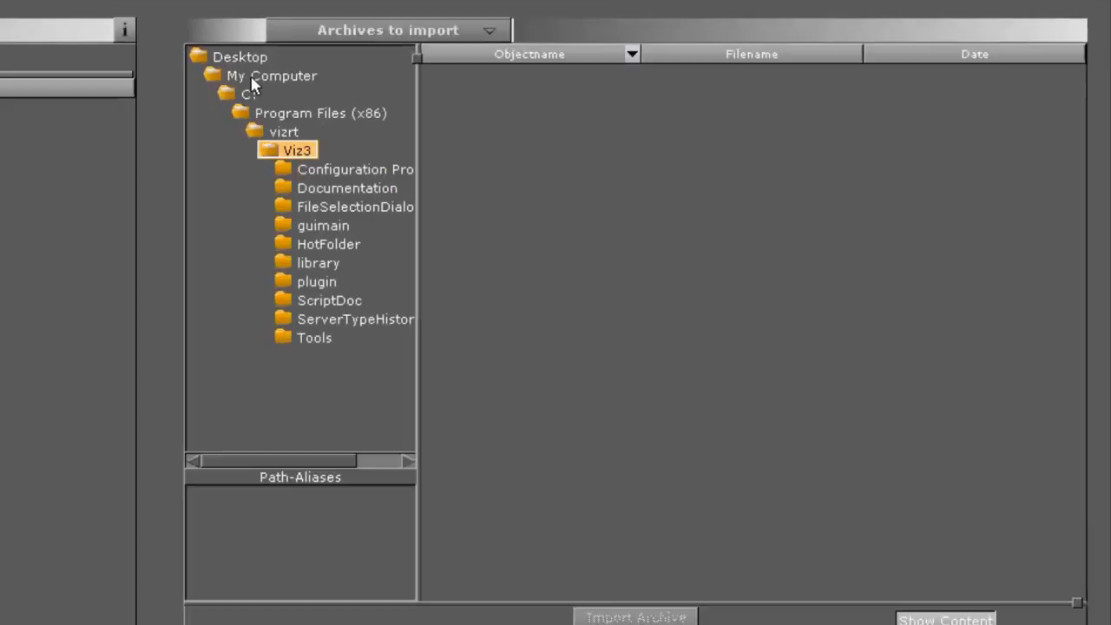
click(247, 59)
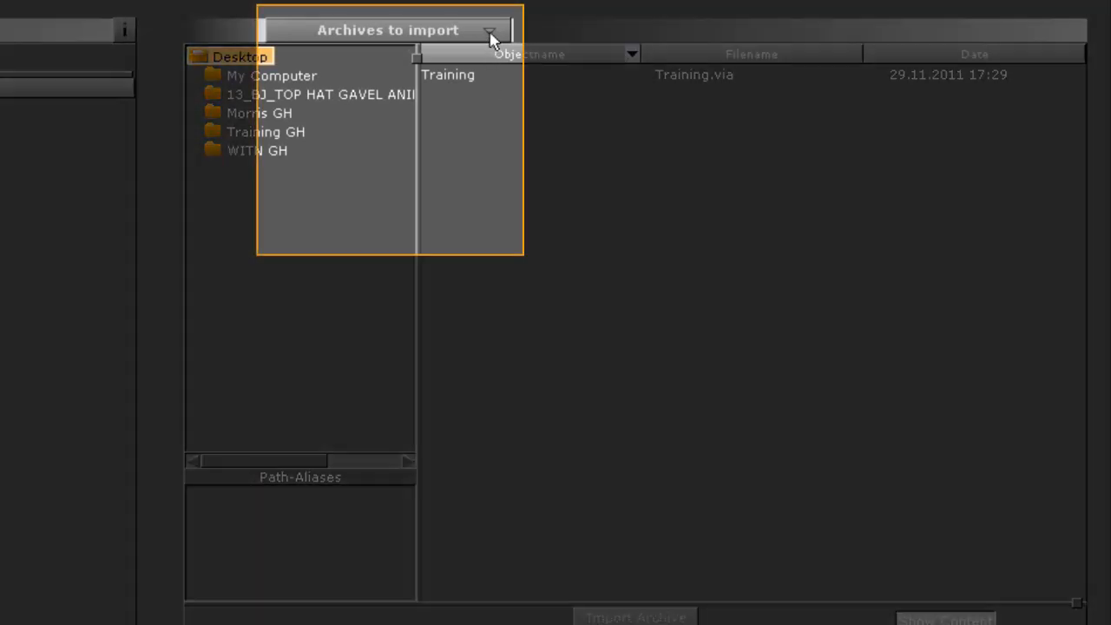
click(490, 33)
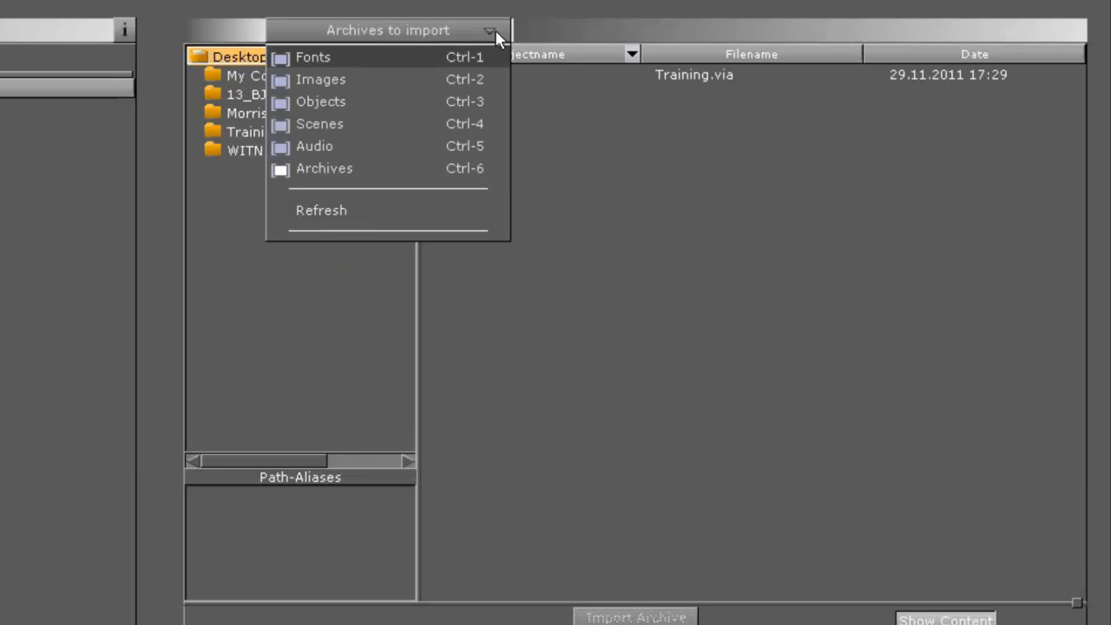
click(496, 35)
double_click(511, 78)
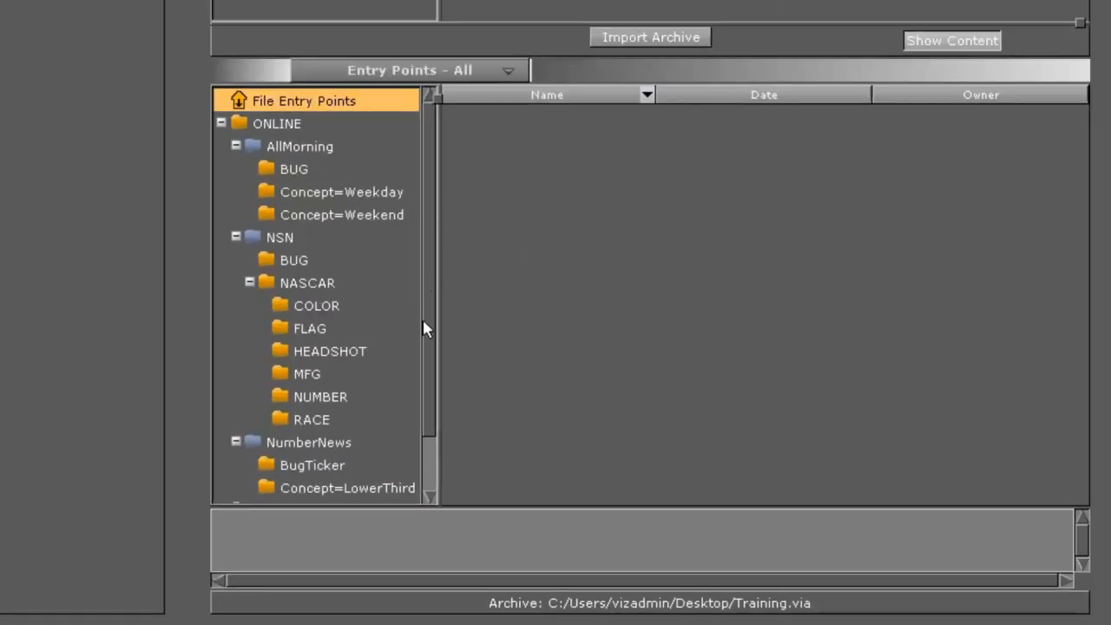
- Preview the BUG, Weekday and Weekend folders under AllMorning and import the Training archive
click(305, 168)
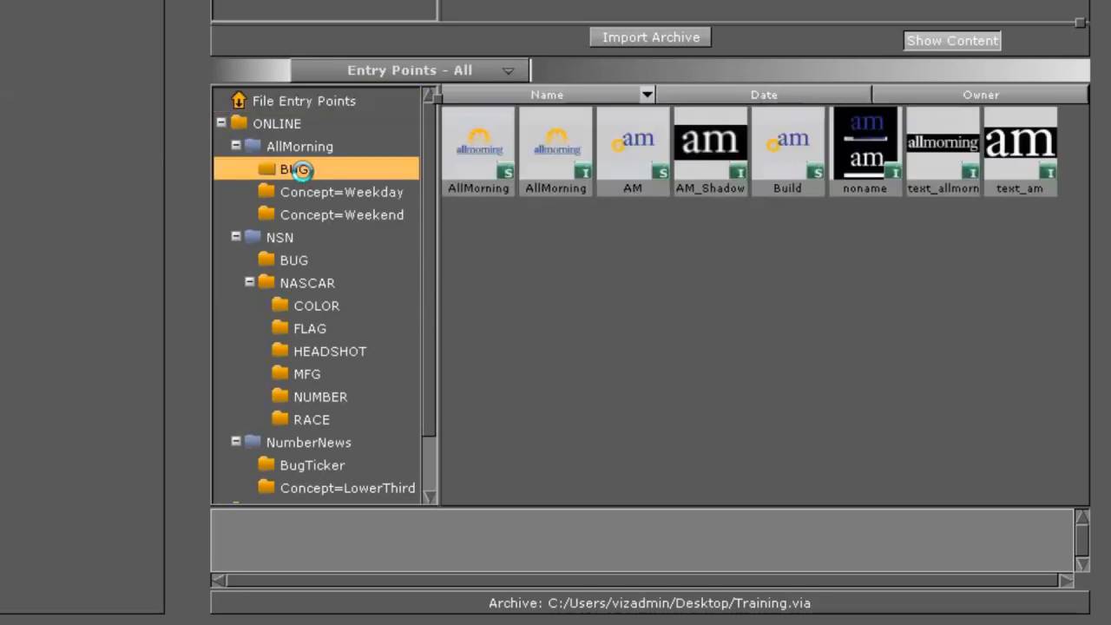
click(359, 193)
click(357, 217)
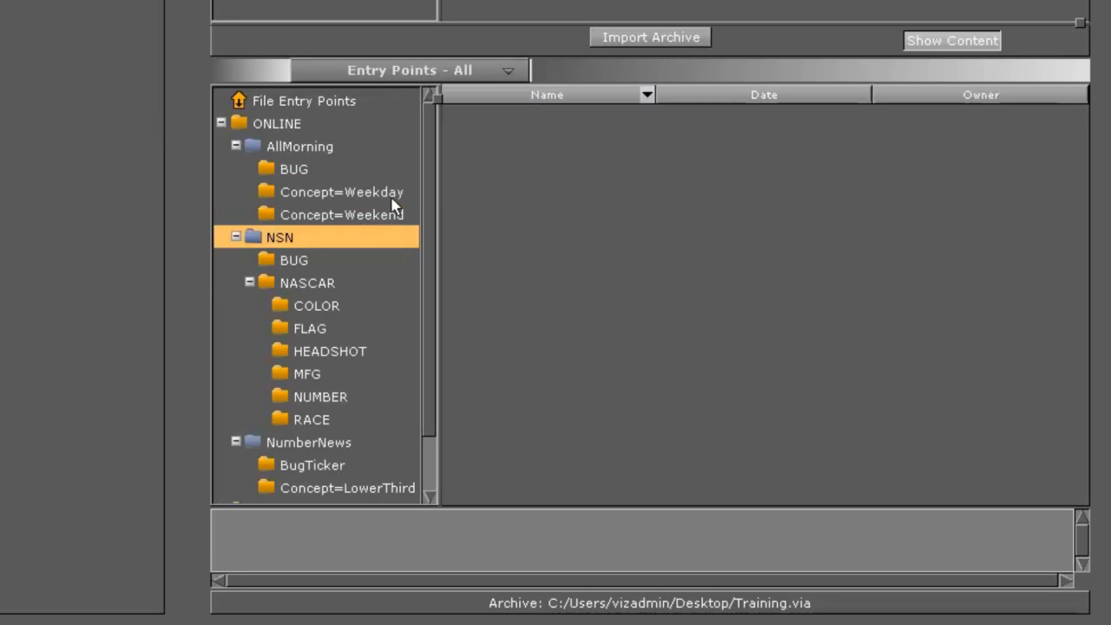
click(319, 168)
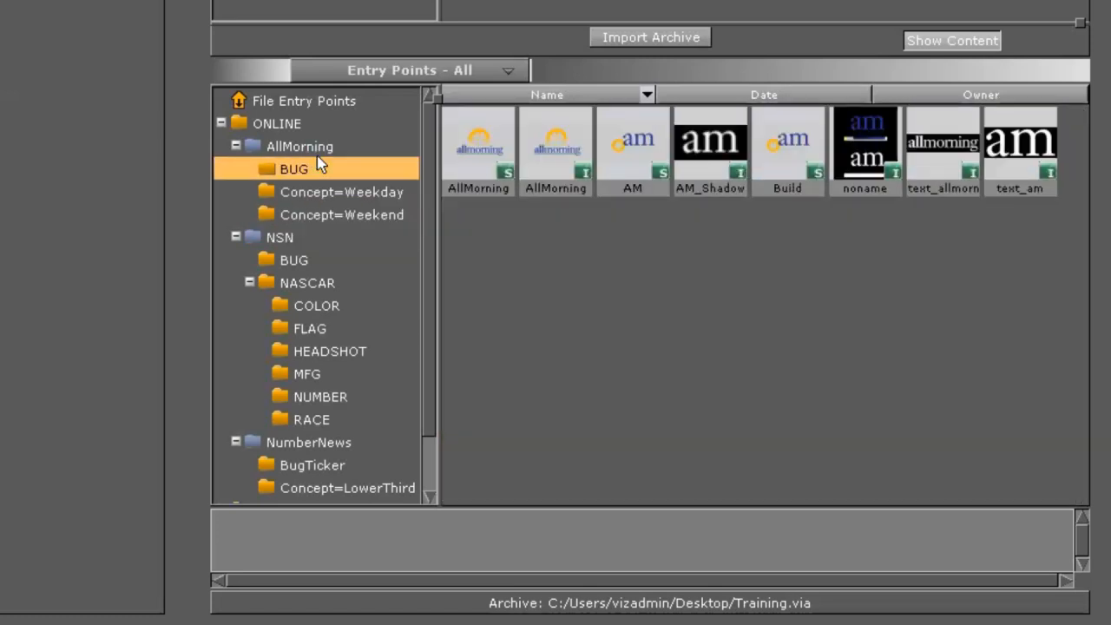
click(686, 41)
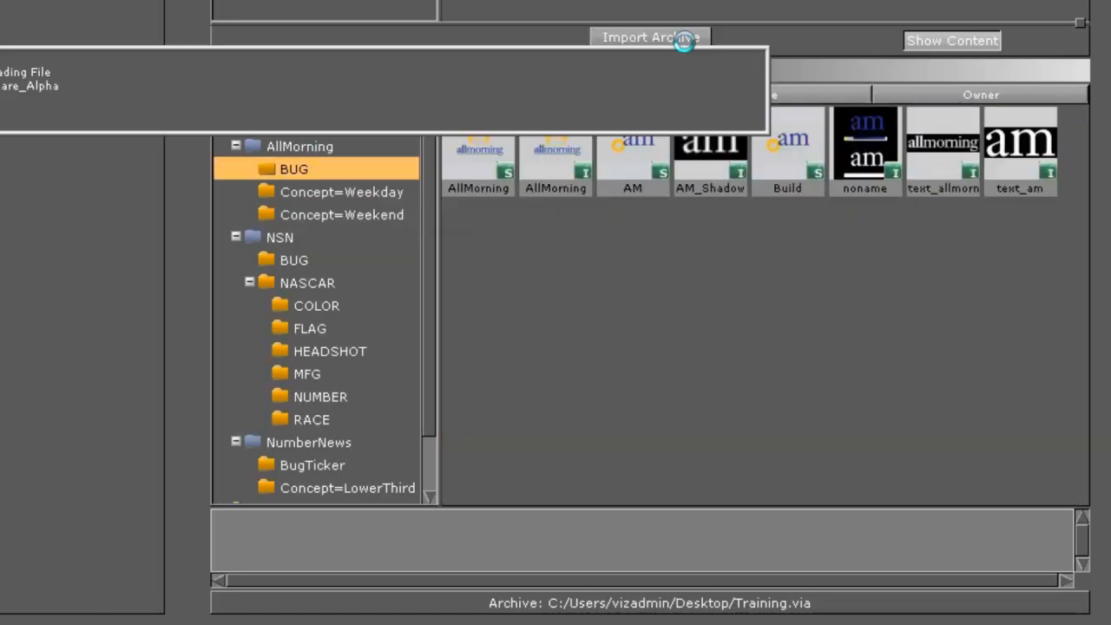